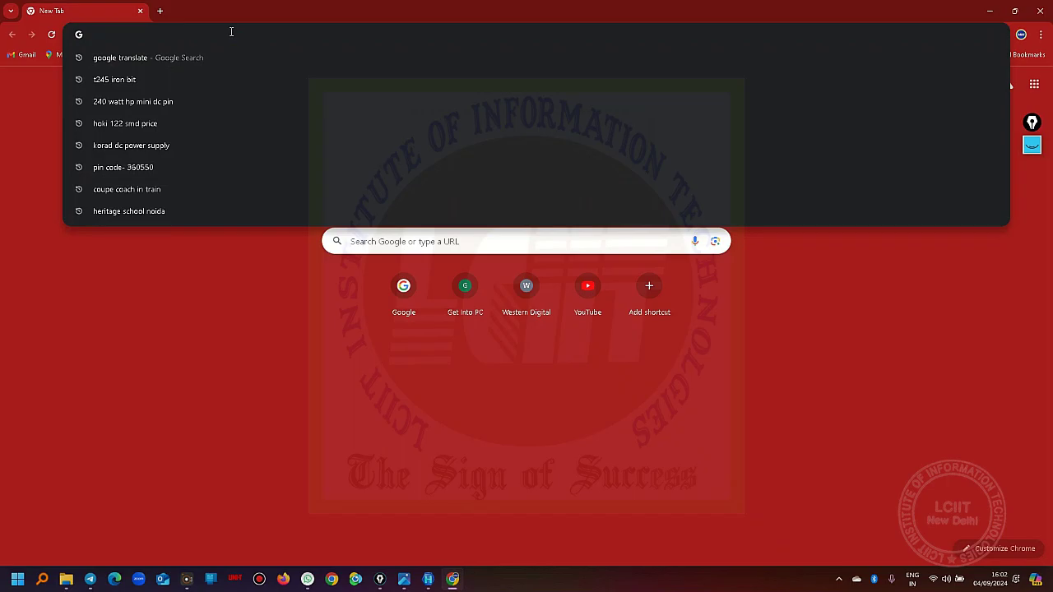
- Load dell.com and look up the Inspiron 3452 on Drivers & Downloads by its pasted service tag
type("el")
key("Return")
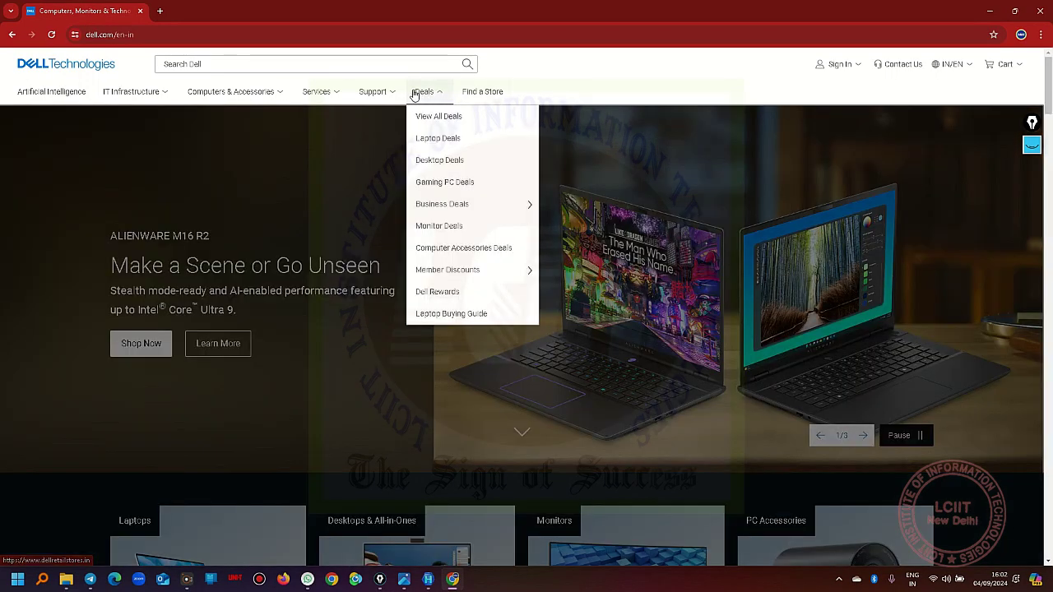
mouse_move(376, 91)
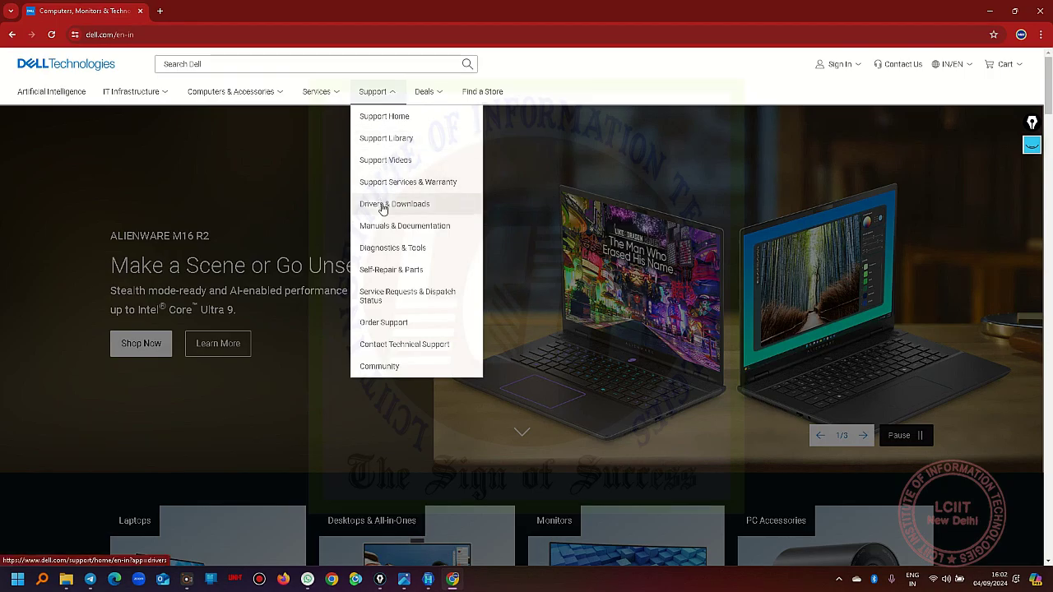
left_click(383, 206)
left_click(325, 269)
type("JMN2P52")
left_click(473, 270)
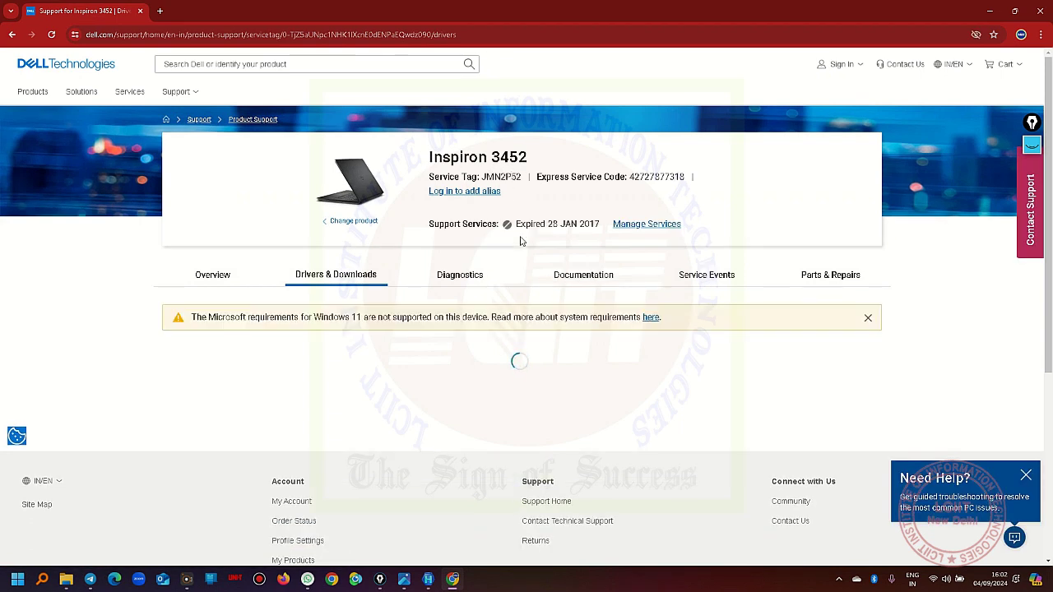
- Open the full Inspiron 3452 drivers list and filter it to System BIOS downloads
scroll(393, 301, "down", 1)
scroll(392, 301, "down", 2)
left_click(198, 329)
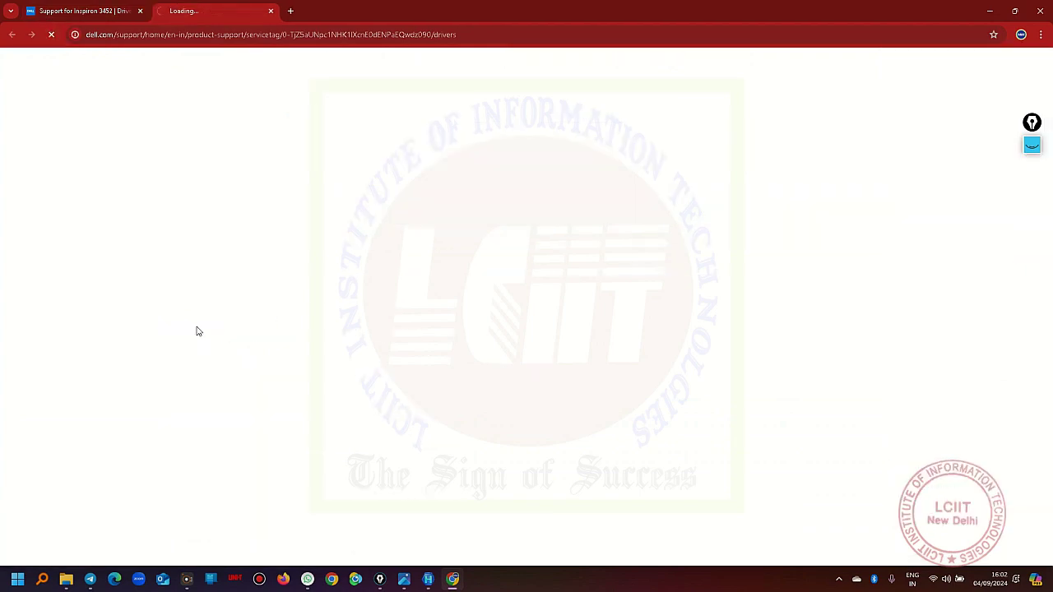
scroll(301, 320, "down", 2)
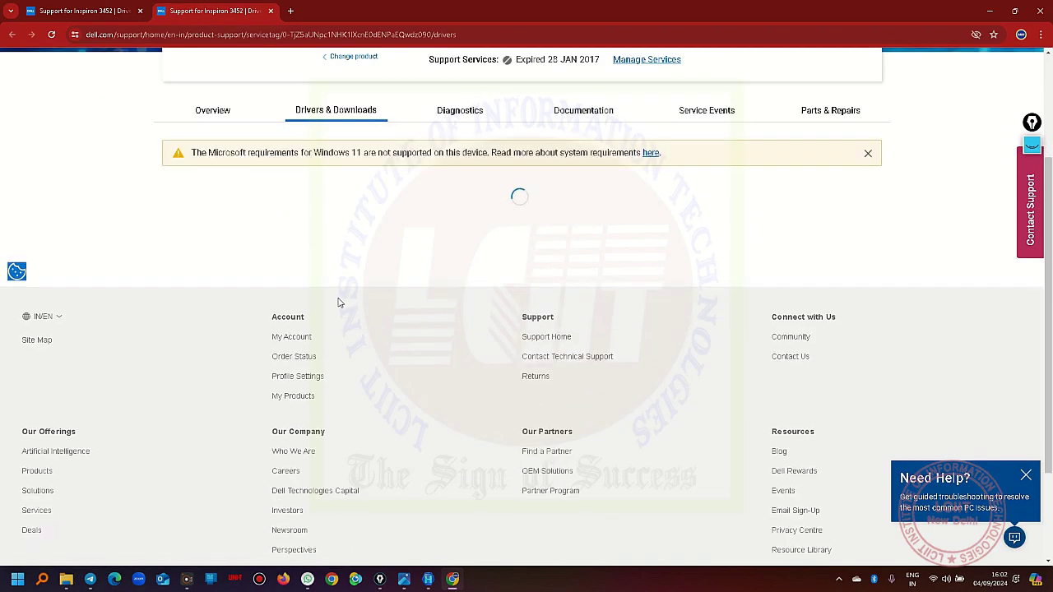
scroll(387, 288, "up", 2)
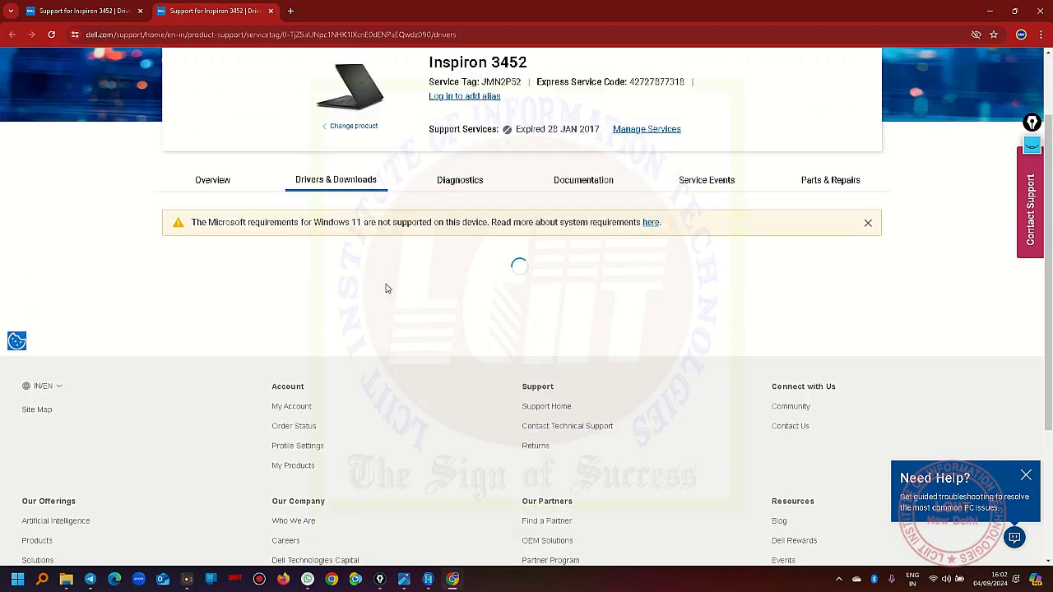
scroll(387, 288, "down", 4)
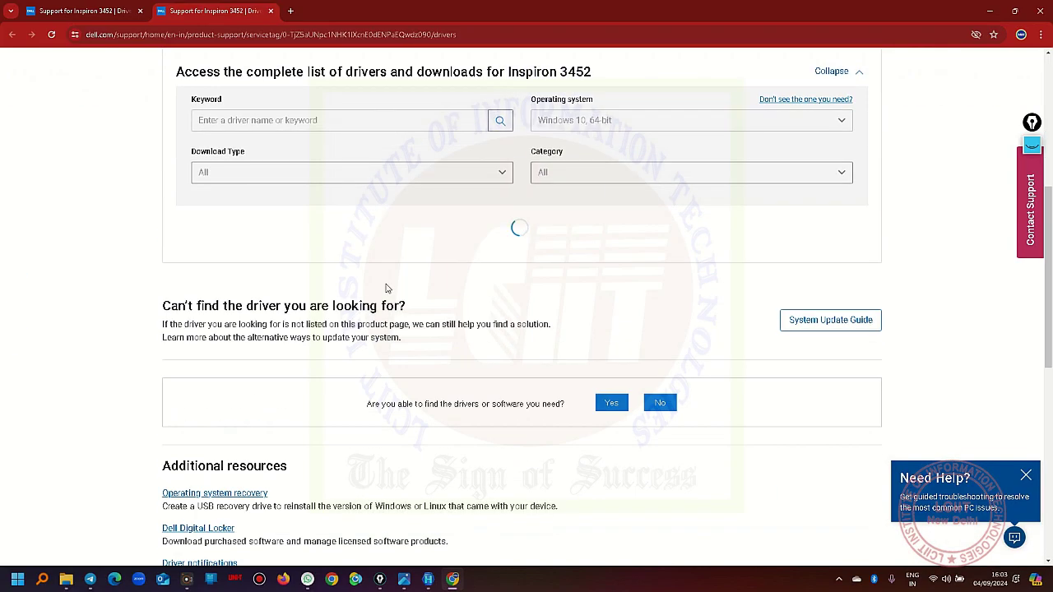
left_click(230, 173)
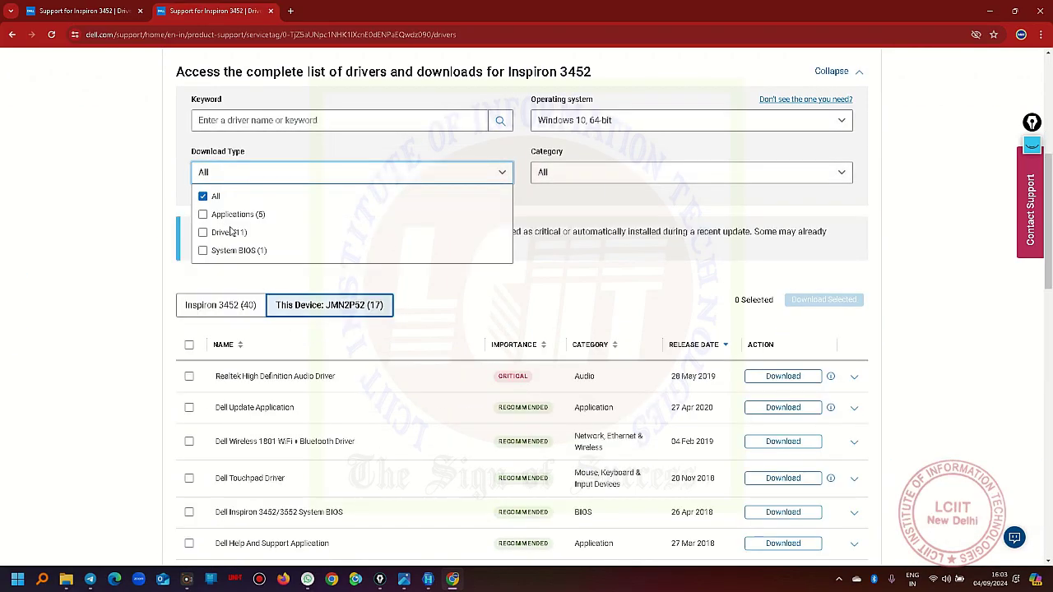
left_click(230, 251)
- Expand the System BIOS entry and list its older versions, 4.3.0 back to 4.0.1 A08
scroll(473, 279, "down", 3)
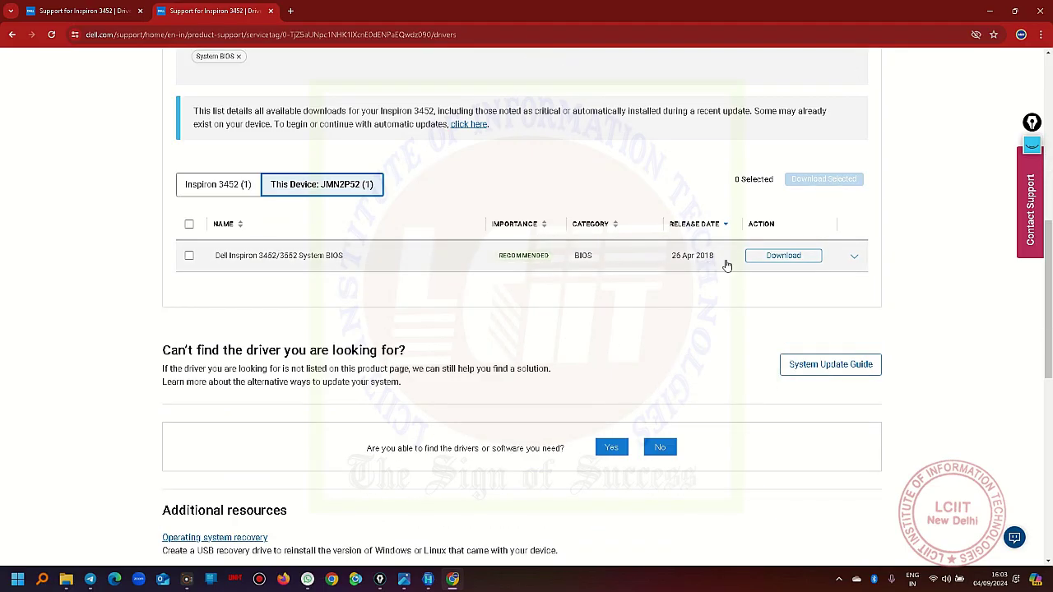
left_click(853, 262)
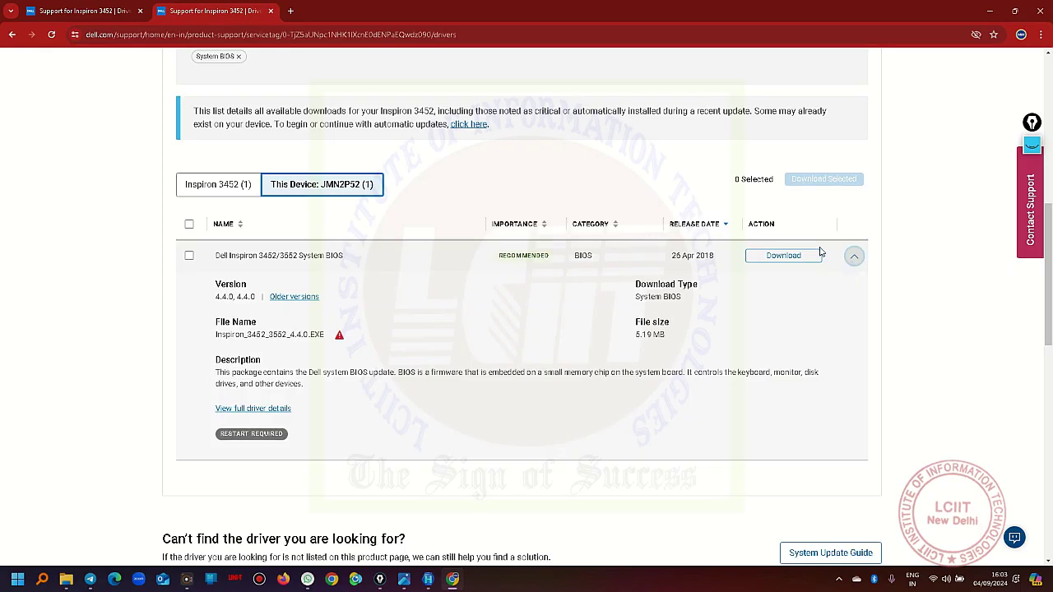
left_click(282, 298)
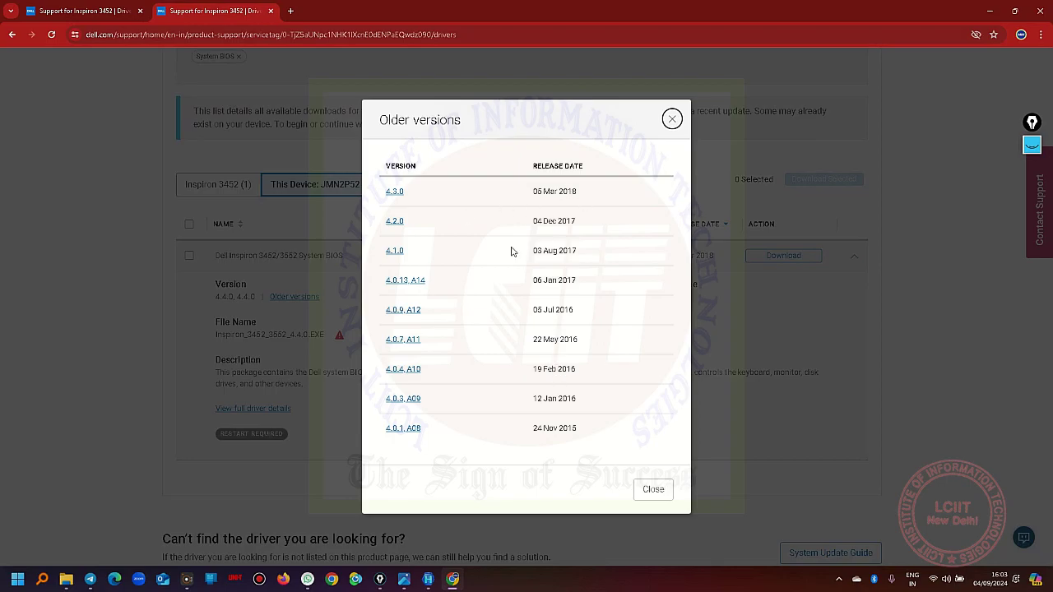
- Open the Inspiron 3452/3552 System BIOS 4.0.7, A11 release page dated 22 May 2016
left_click(400, 339)
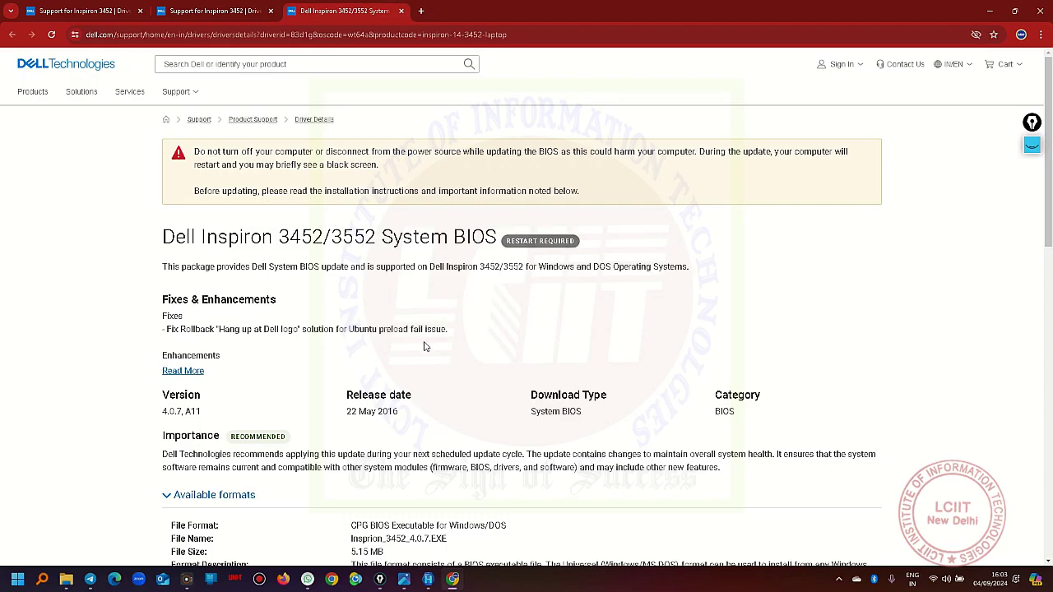
- Save Inspiron_3452_4.0.7.EXE (5.14 MB) to the Desktop and show it in File Explorer
scroll(386, 337, "down", 2)
left_click(385, 440)
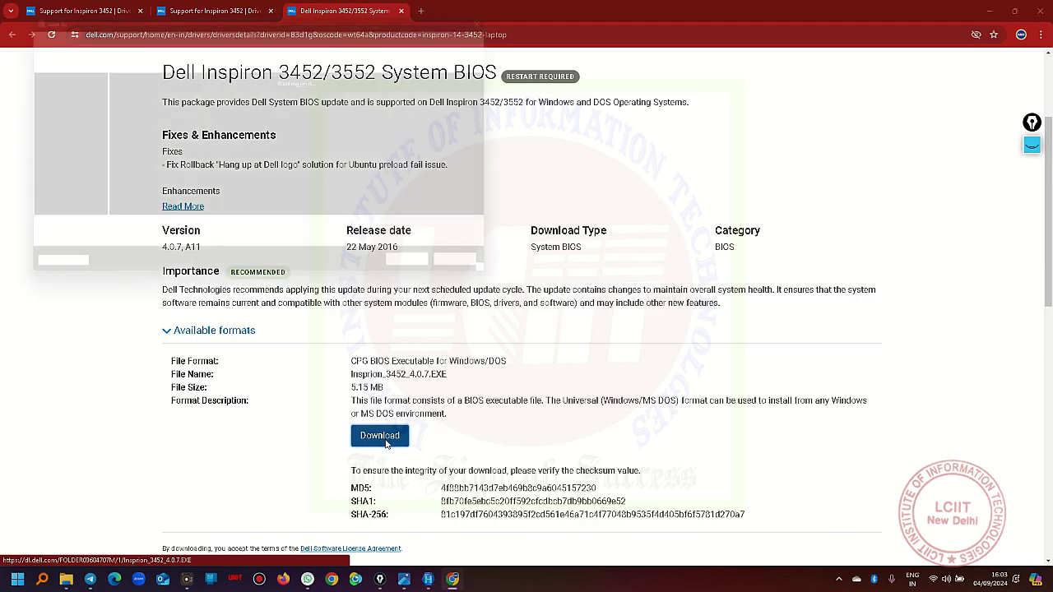
left_click(41, 137)
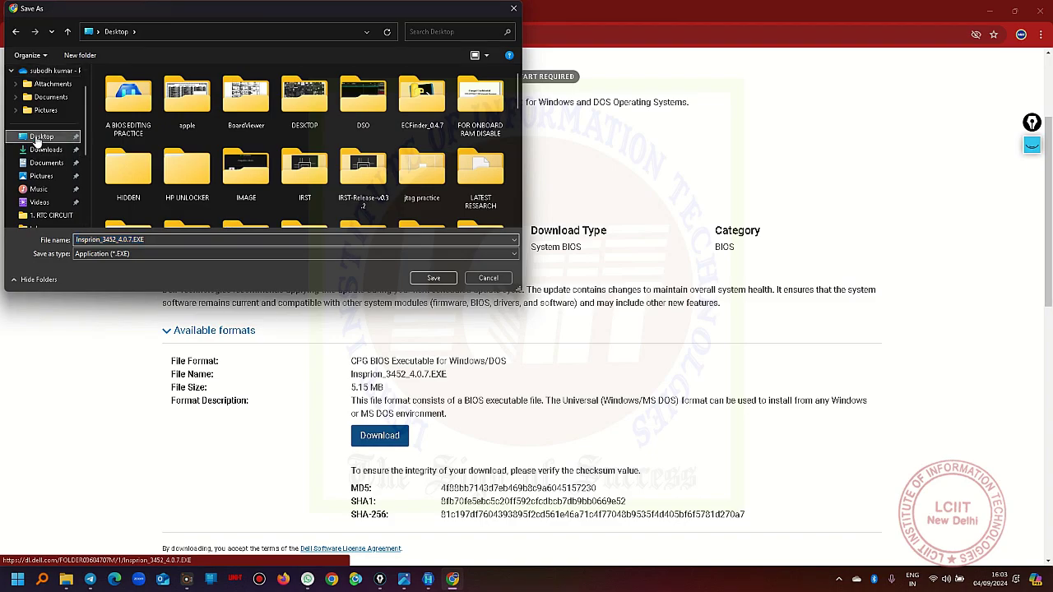
left_click(434, 279)
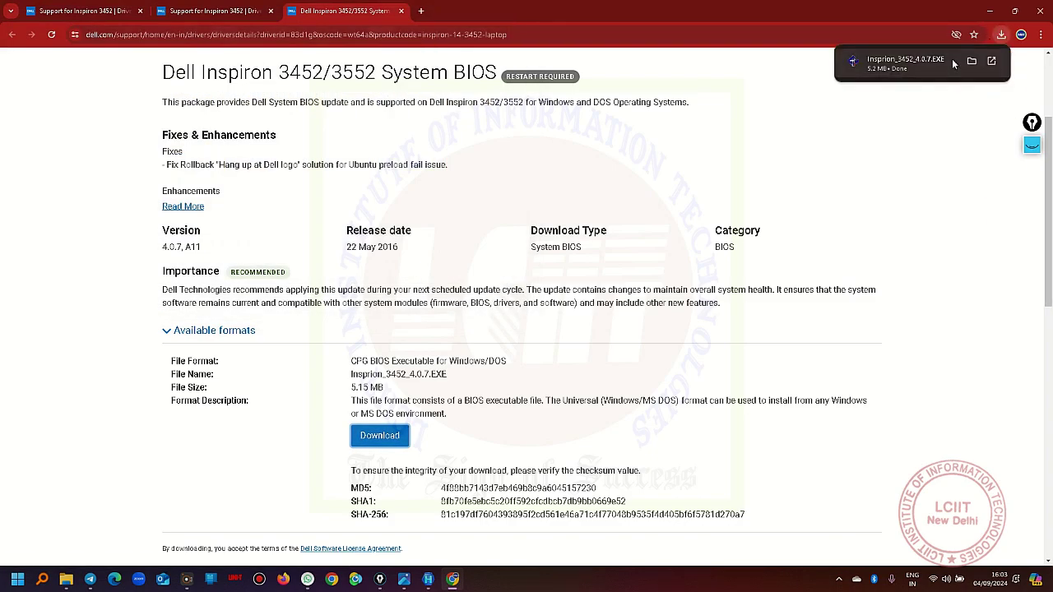
left_click(971, 61)
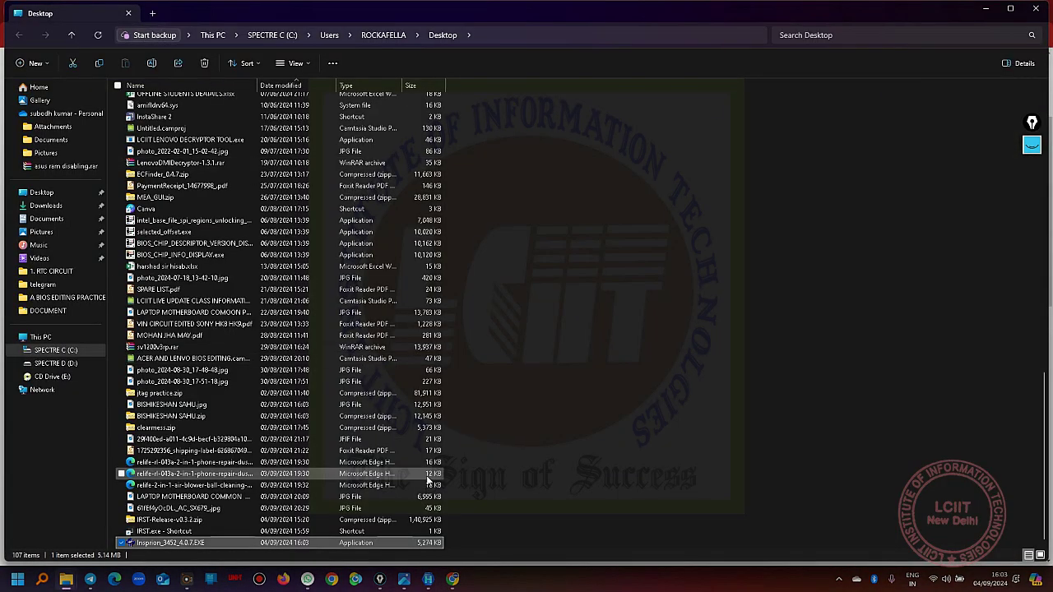
- Copy Inspiron_3452_4.0.7.EXE from the Desktop into the A BIOS EDITING PRACTICE folder
right_click(187, 544)
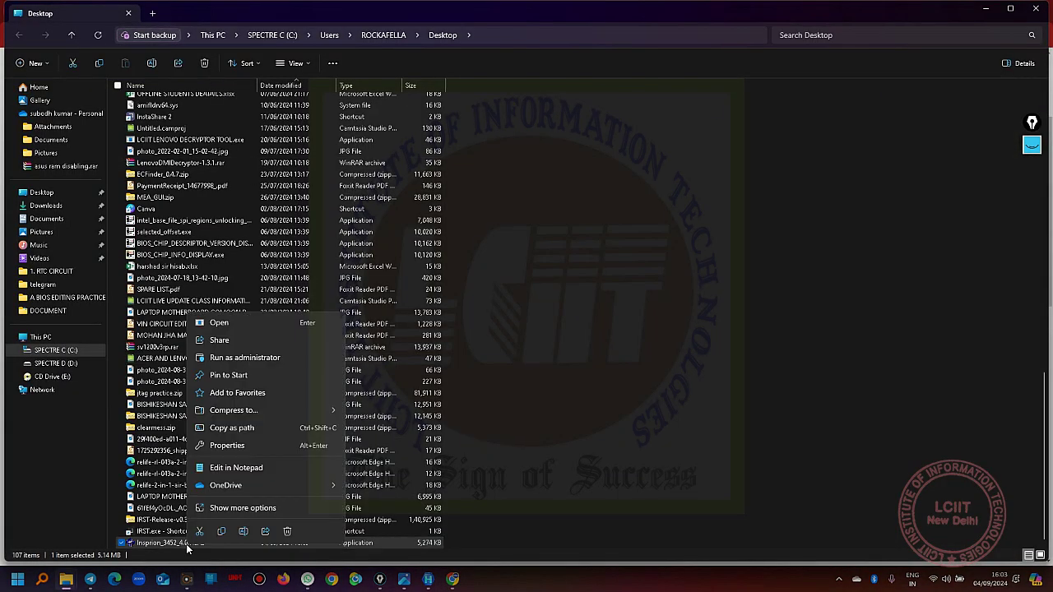
left_click(201, 544)
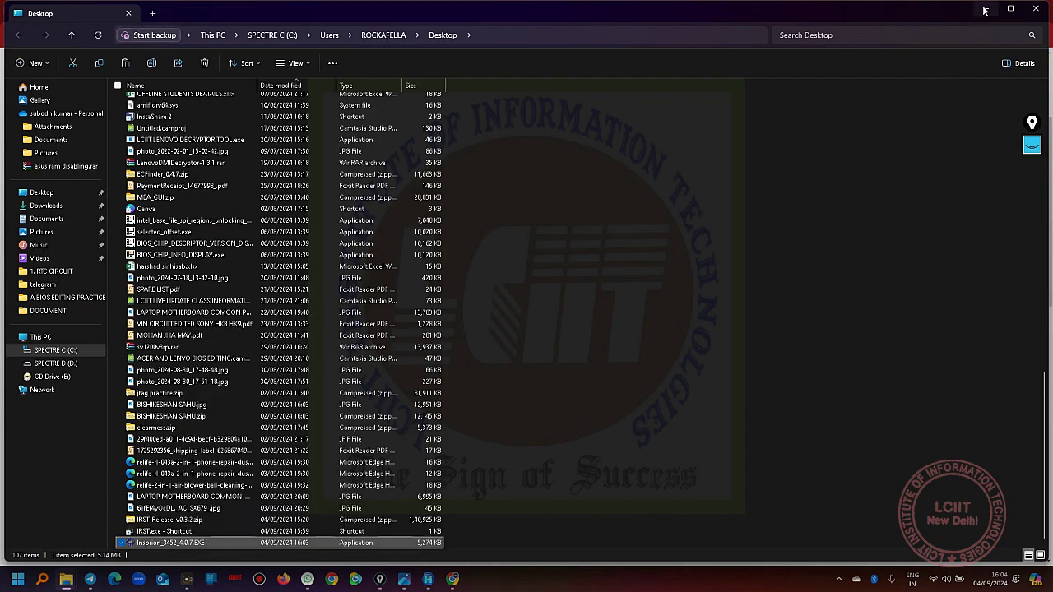
left_click(984, 9)
left_click(985, 12)
left_click(990, 6)
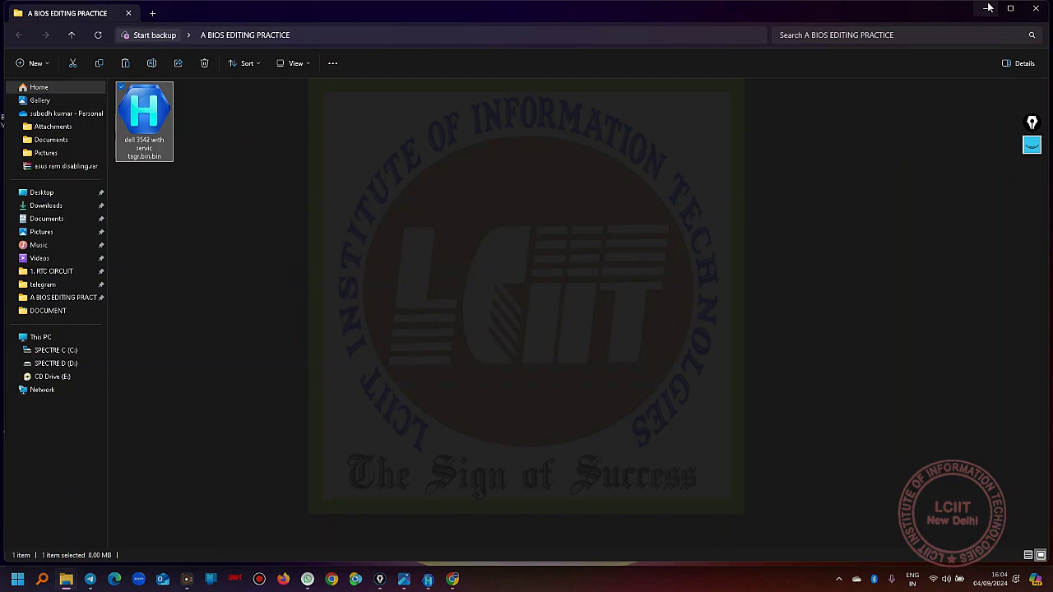
right_click(494, 210)
key("Escape")
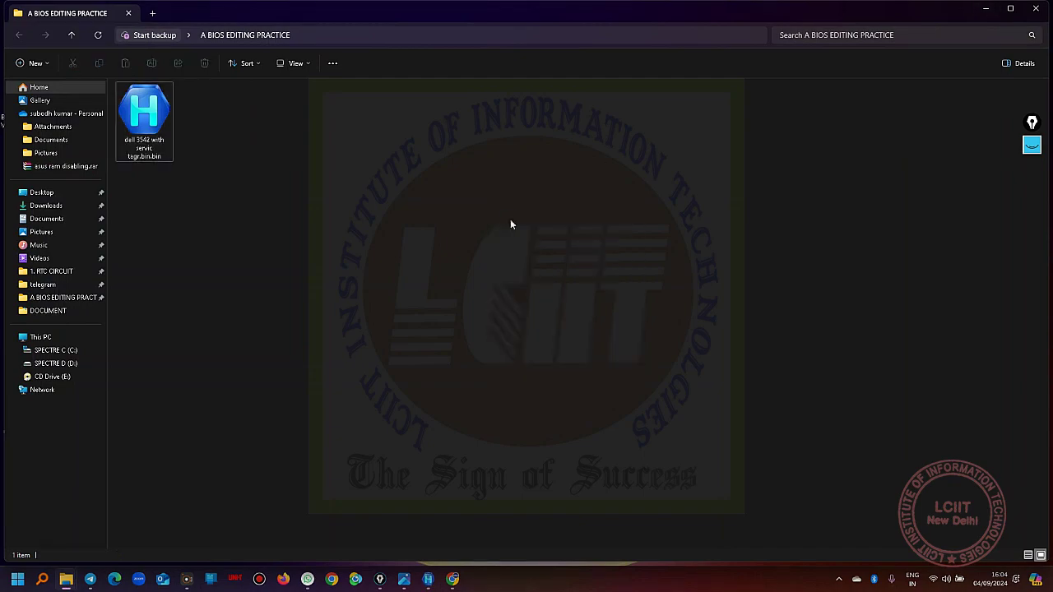
left_click(576, 197)
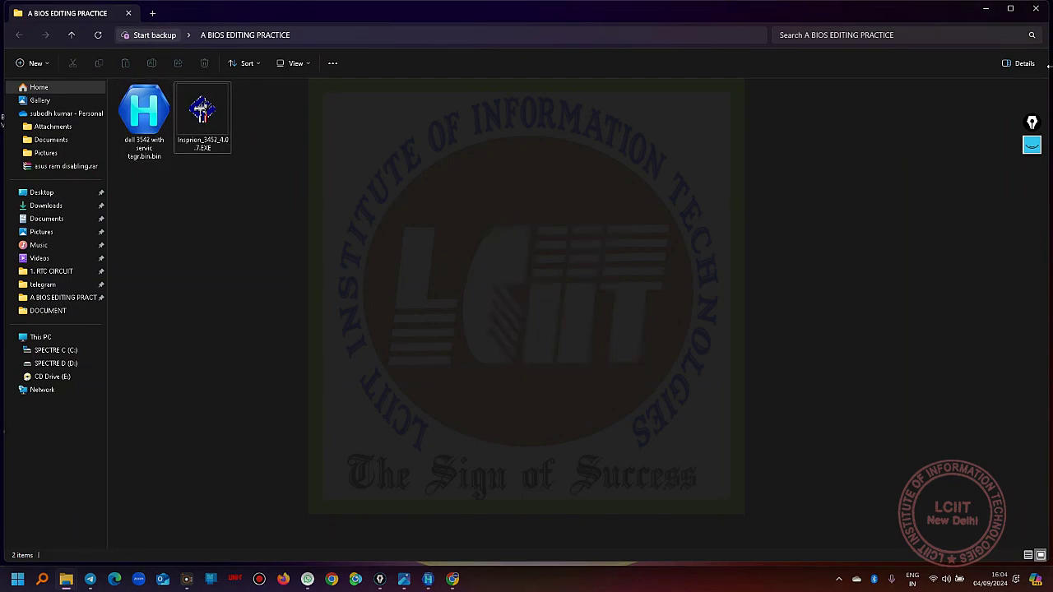
- Run Inspiron_3452_4.0.7.EXE, dismiss its driver load error, and open the Temp folder
left_click(201, 117)
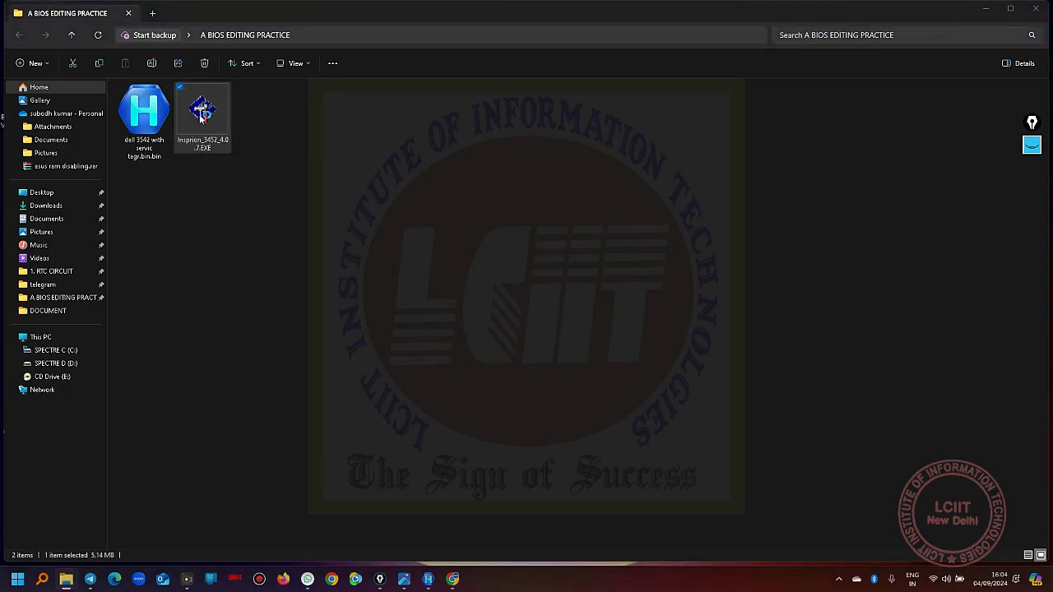
double_click(201, 117)
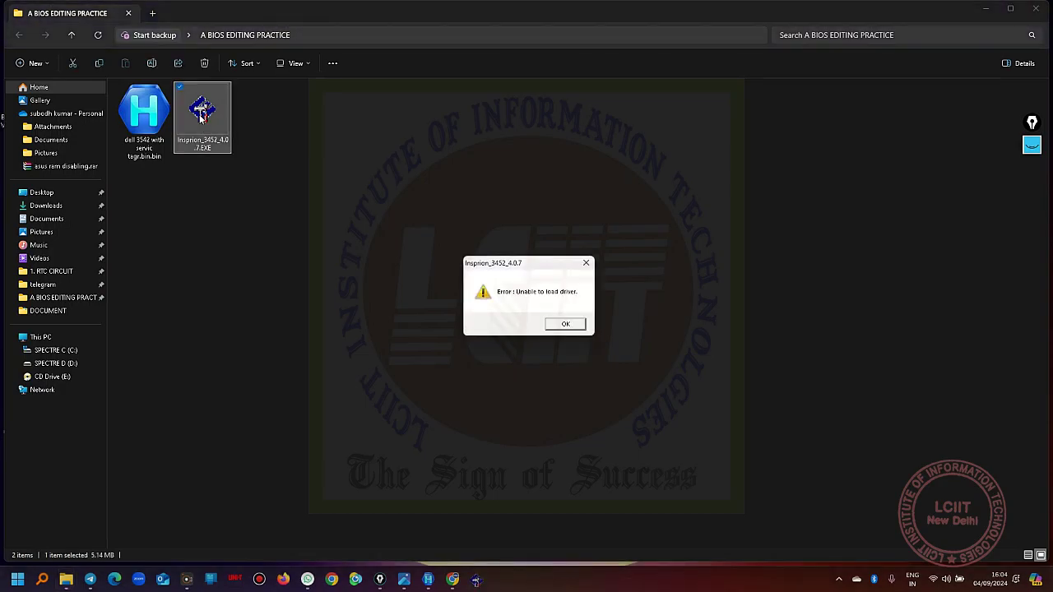
left_click(557, 324)
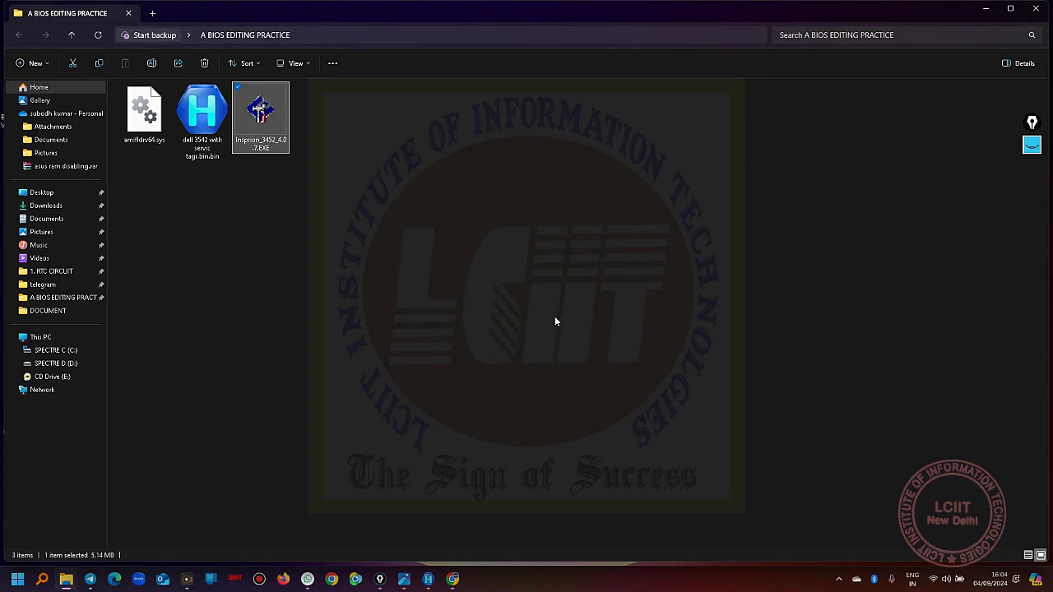
key("super+r")
key("Return")
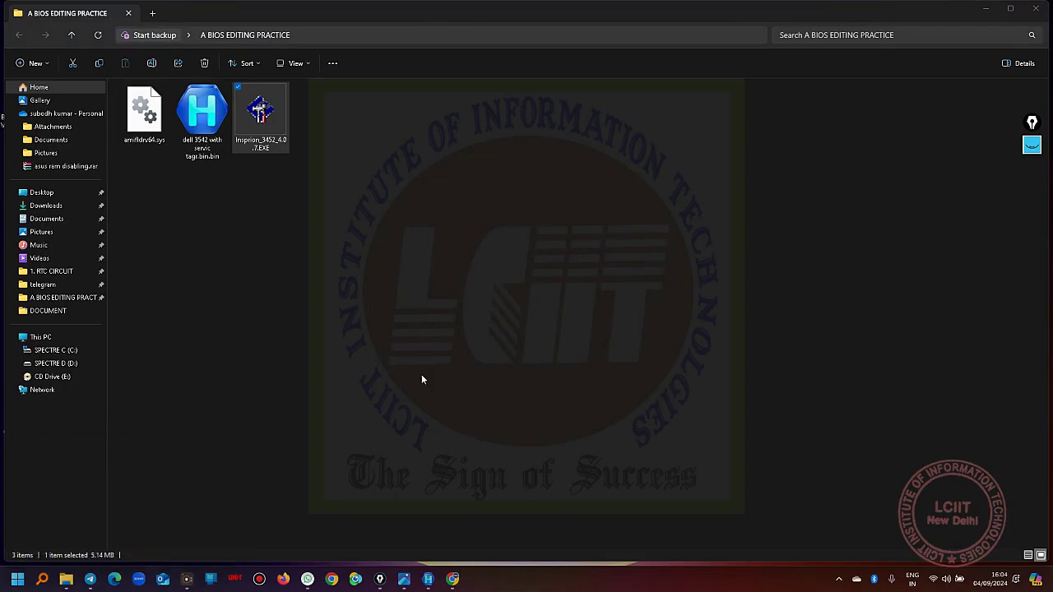
- Delete all files from the Temp folder, skipping the ones still in use
key("ctrl+a")
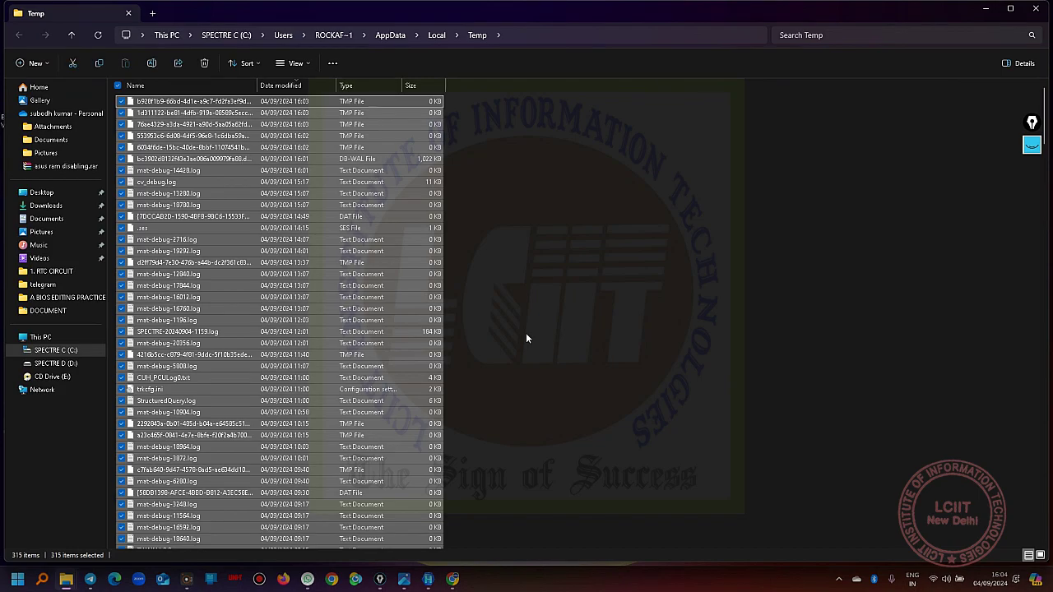
key("Delete")
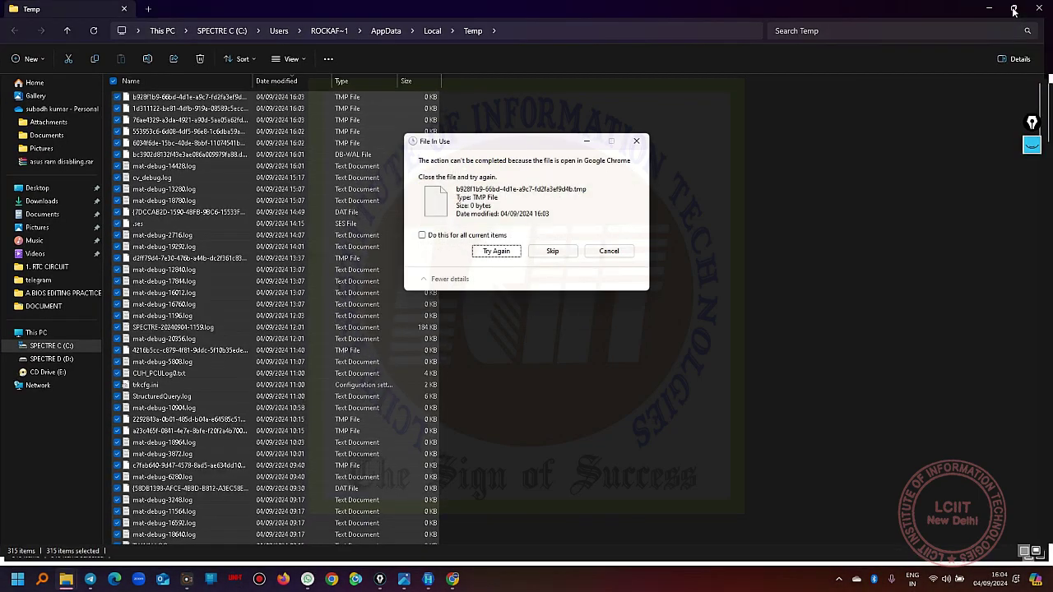
left_click(1013, 11)
left_click(557, 255)
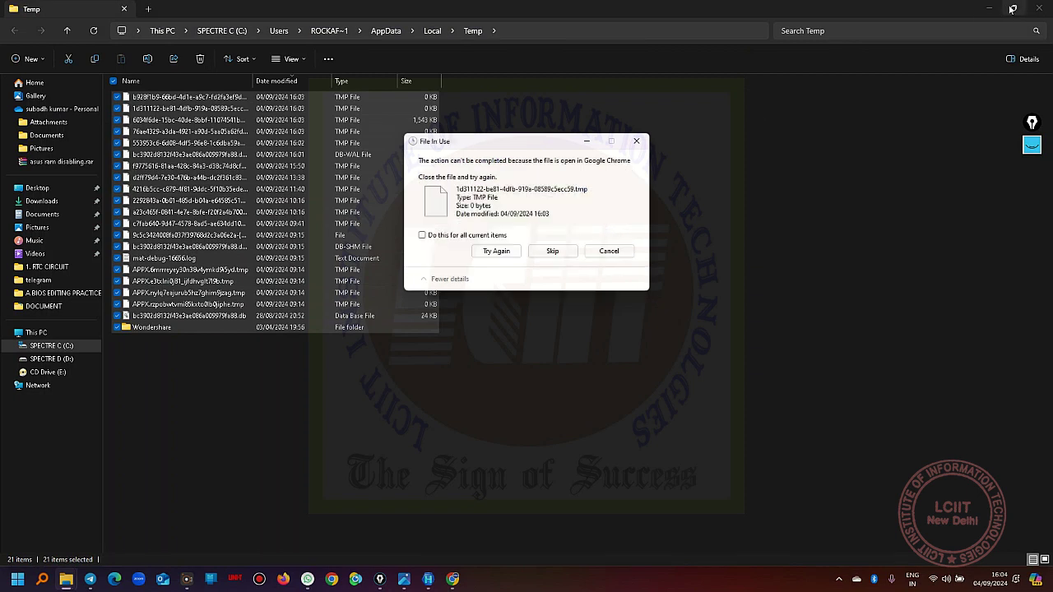
left_click(608, 251)
left_click(1013, 9)
left_click_drag(462, 16, 493, 25)
- Run the Inspiron_3452_4.0.7 installer again and dismiss its unable-to-load-driver error
double_click(260, 115)
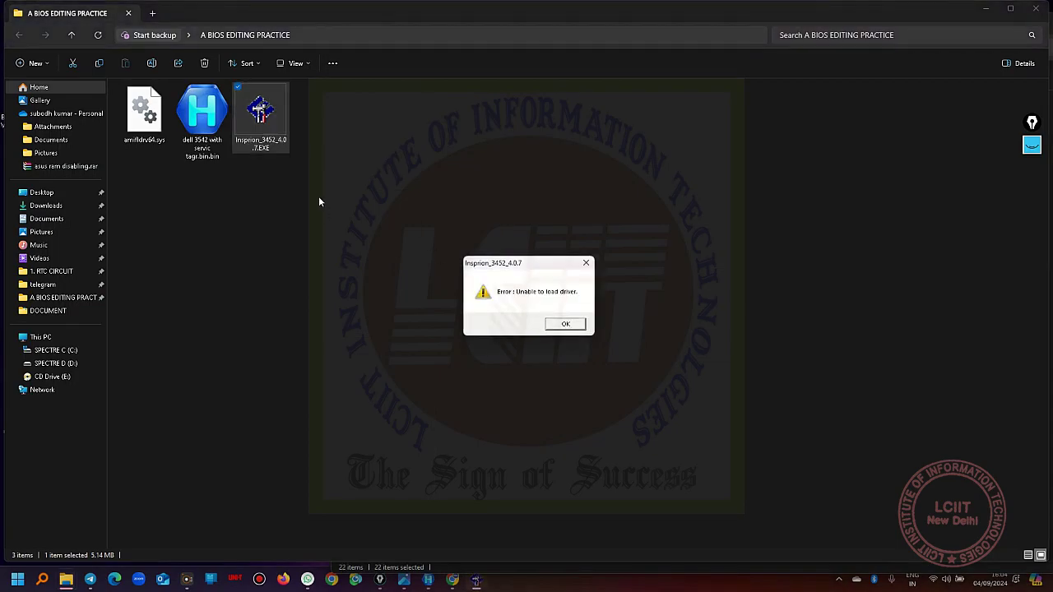
left_click(566, 324)
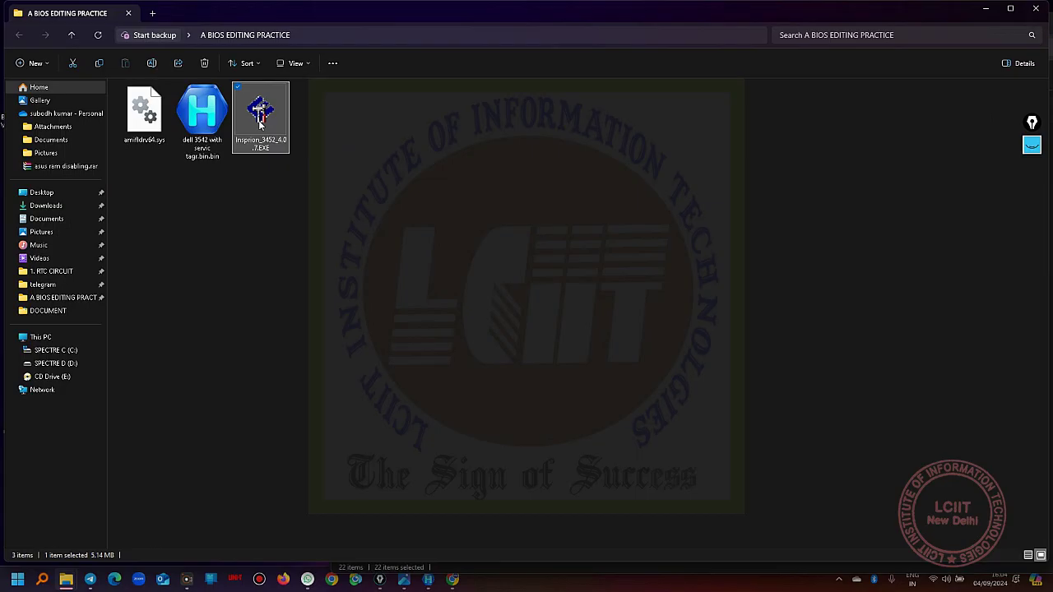
right_click(260, 123)
left_click(315, 342)
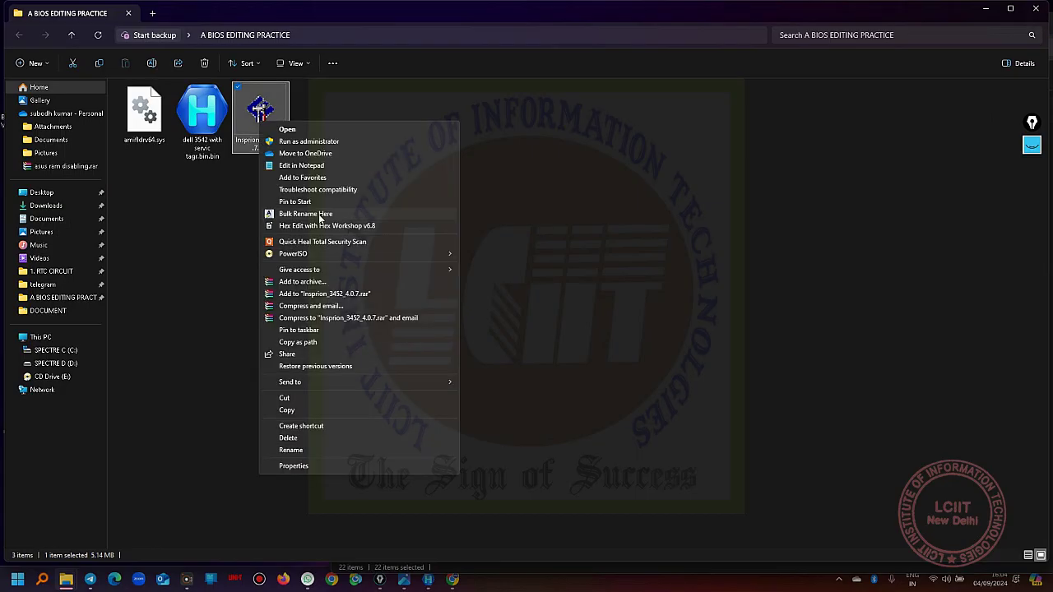
left_click(638, 291)
- Resize the practice folder window and close the Temp window, skipping the Chrome-locked file
left_click(1011, 8)
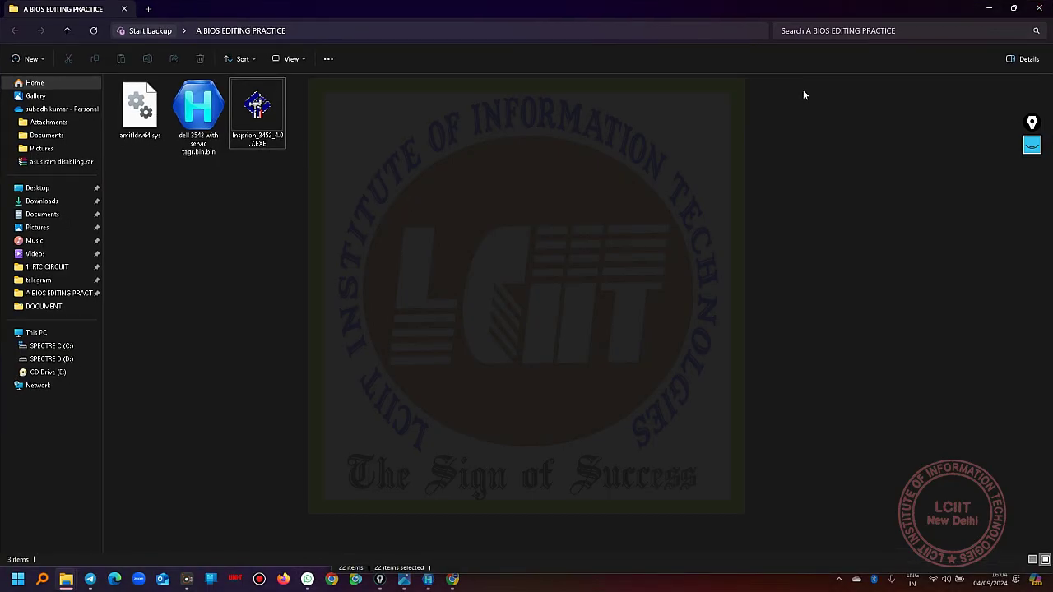
left_click(1013, 9)
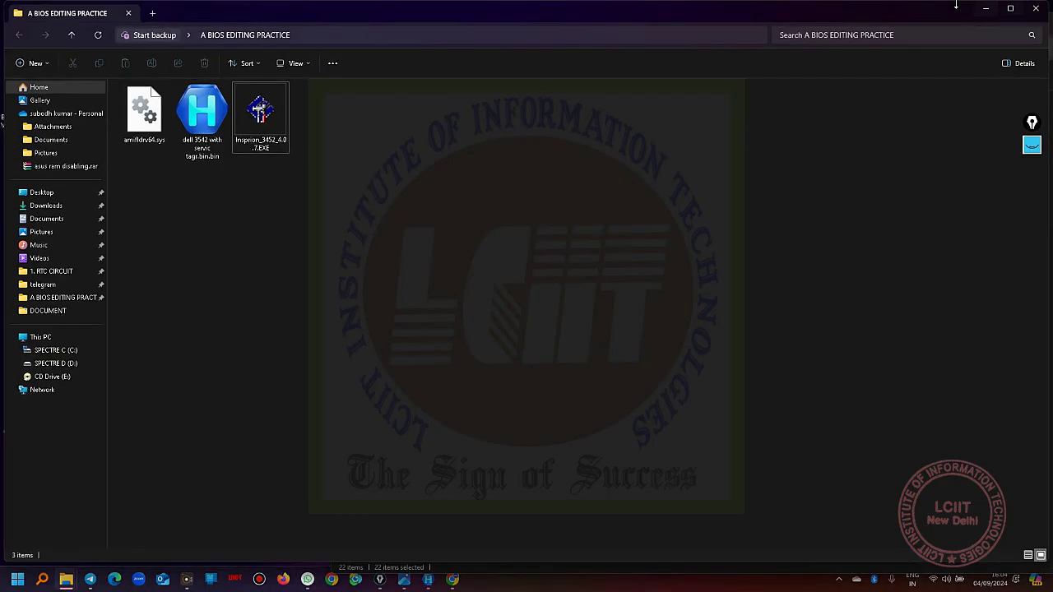
left_click(1010, 9)
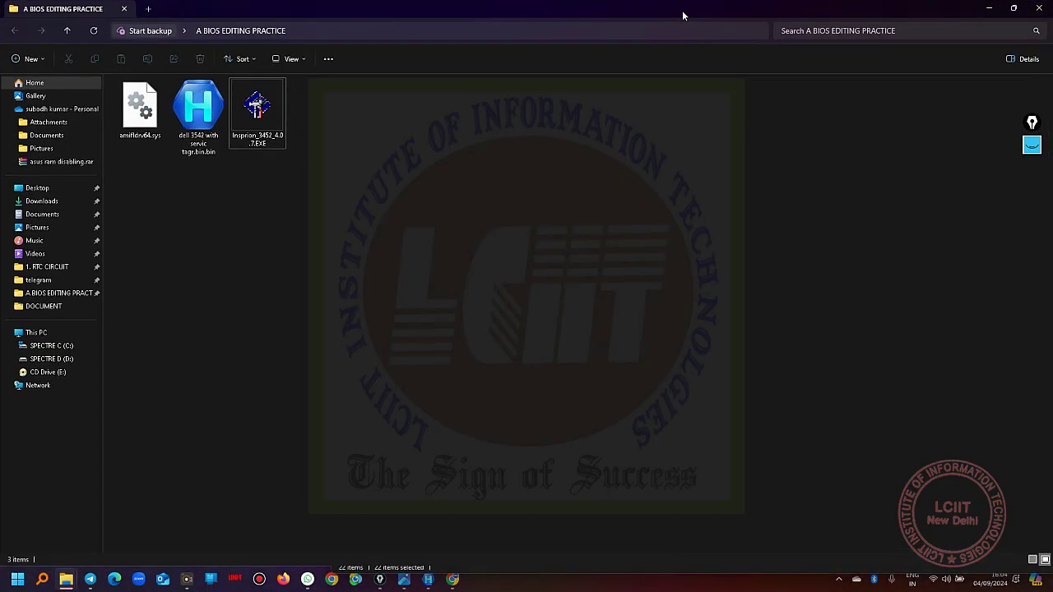
double_click(683, 11)
left_click_drag(1011, 255, 411, 259)
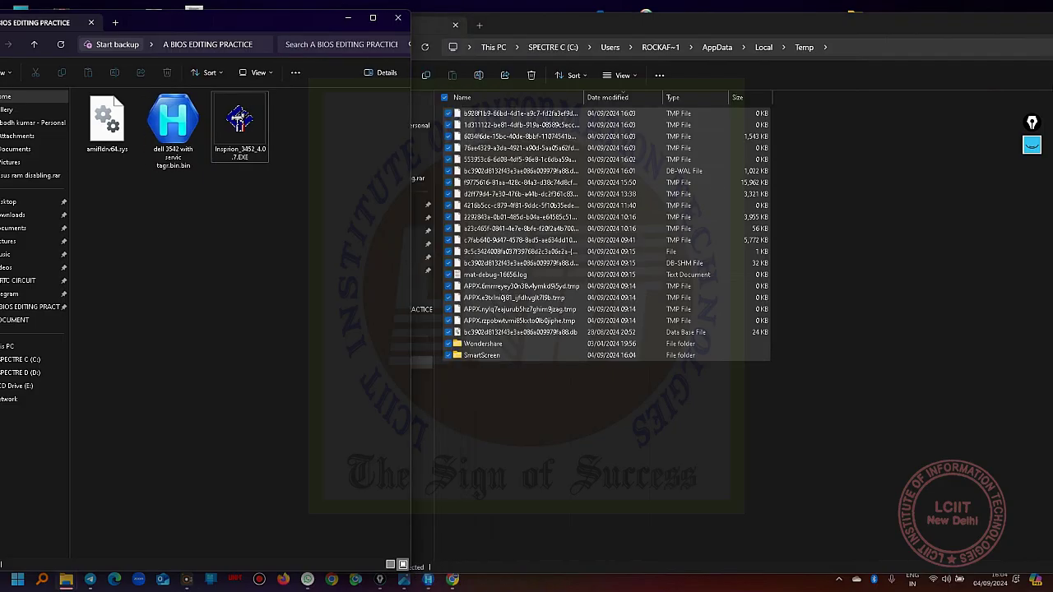
left_click_drag(1015, 33, 885, 36)
left_click(967, 24)
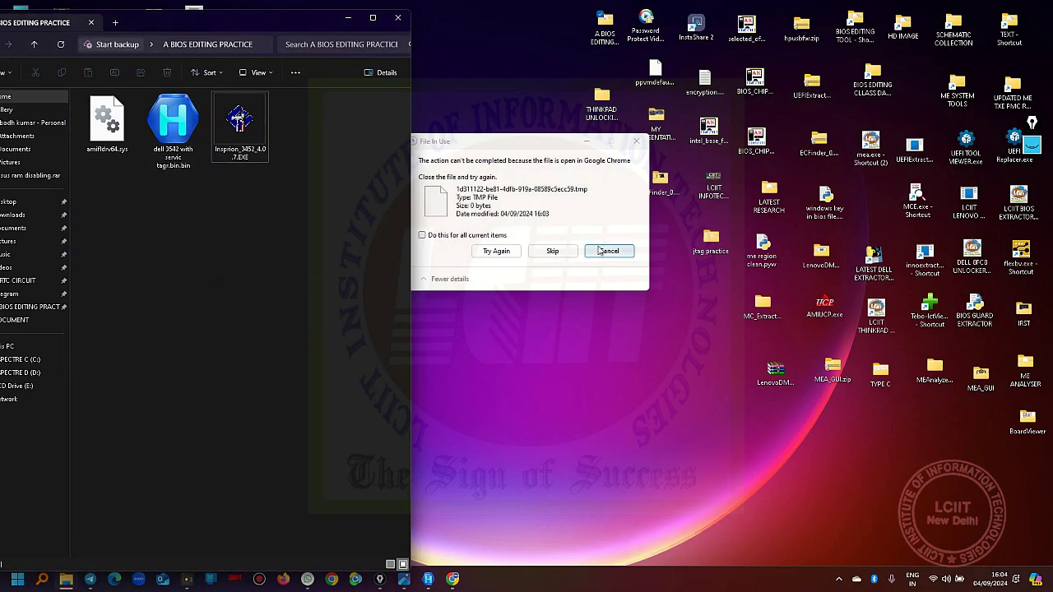
left_click(565, 260)
- Launch IndiaRefix Smart Tool (IRST) from the desktop and log in
left_click(640, 144)
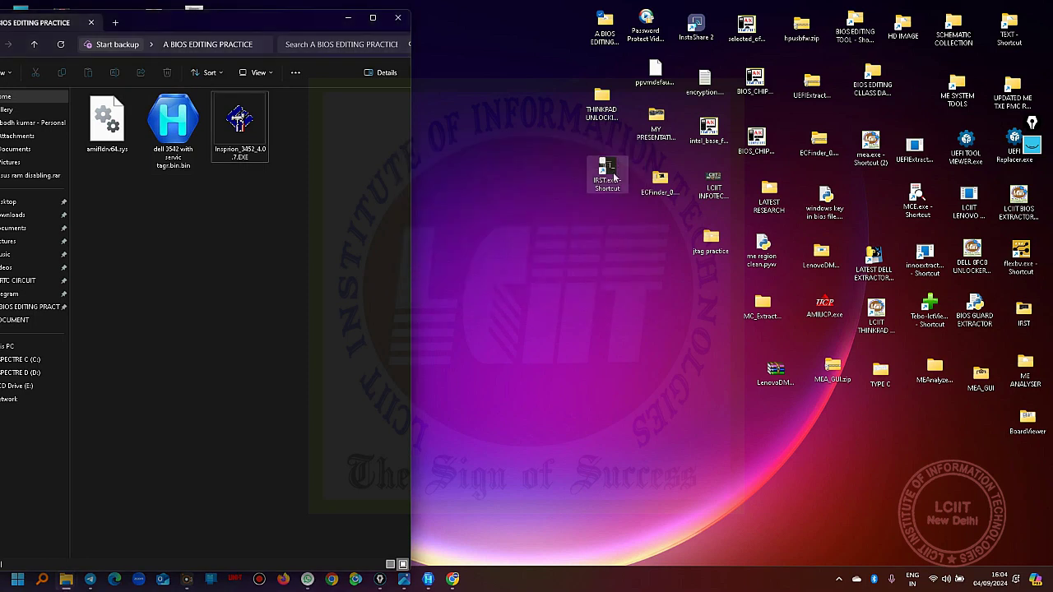
left_click(614, 173)
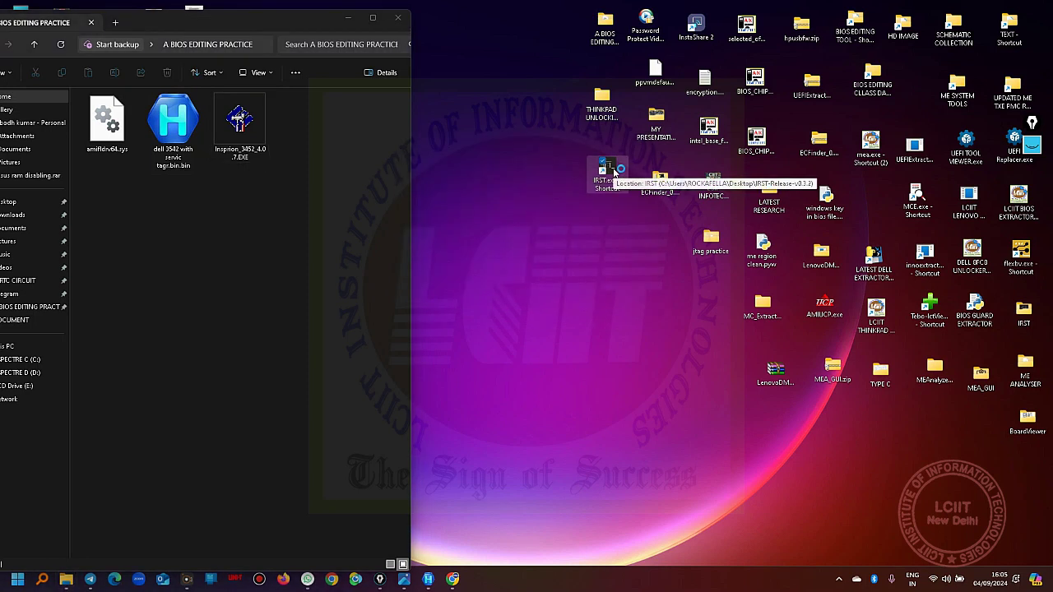
double_click(615, 173)
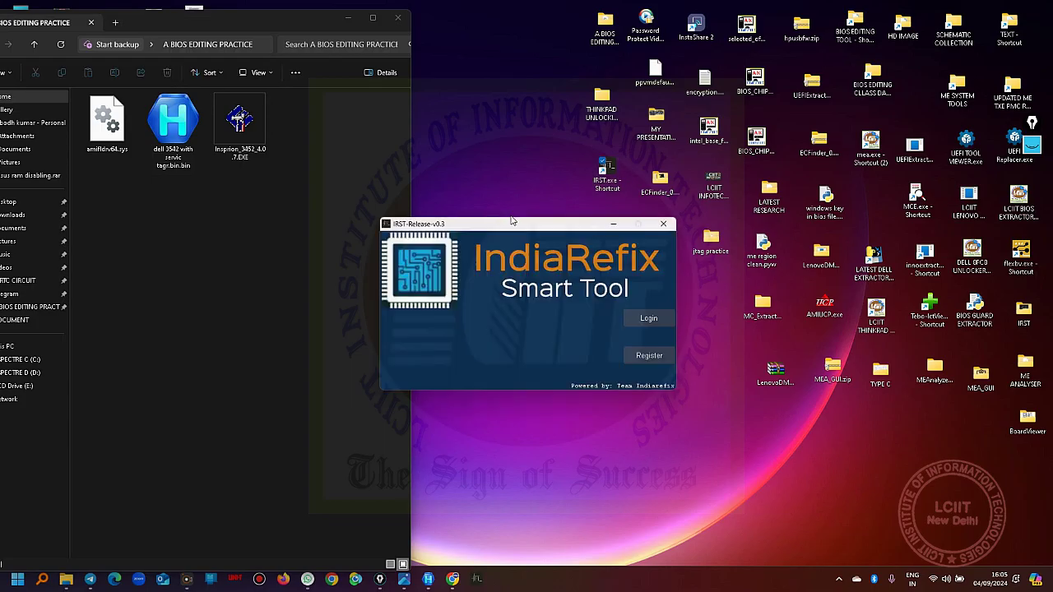
left_click(640, 321)
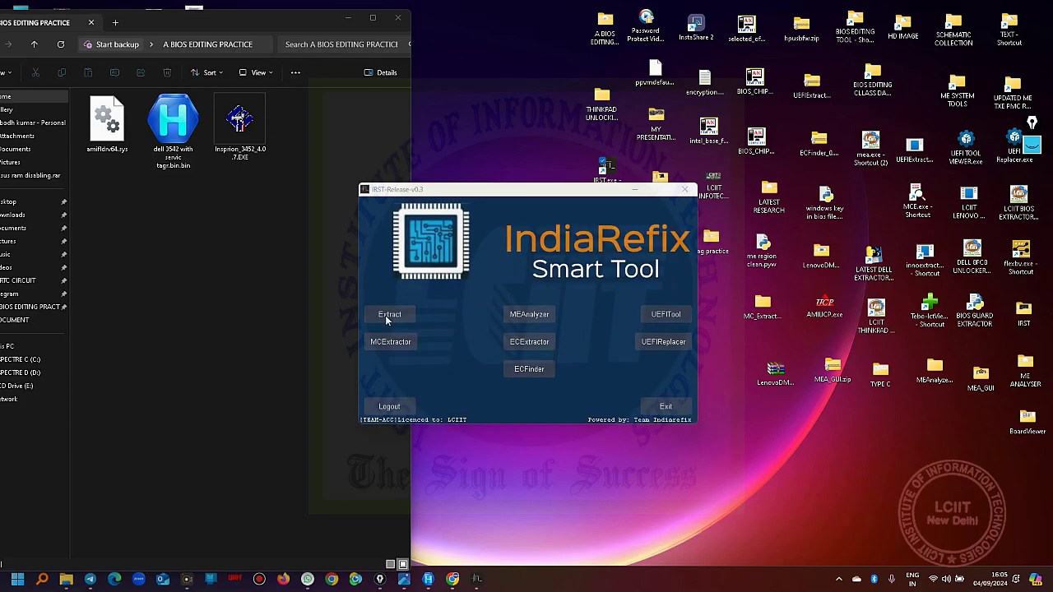
- Drag Inspiron_3452_4.0.7.EXE into the Universal extractor's file box
left_click(388, 316)
left_click_drag(432, 232, 530, 215)
left_click_drag(236, 125, 503, 290)
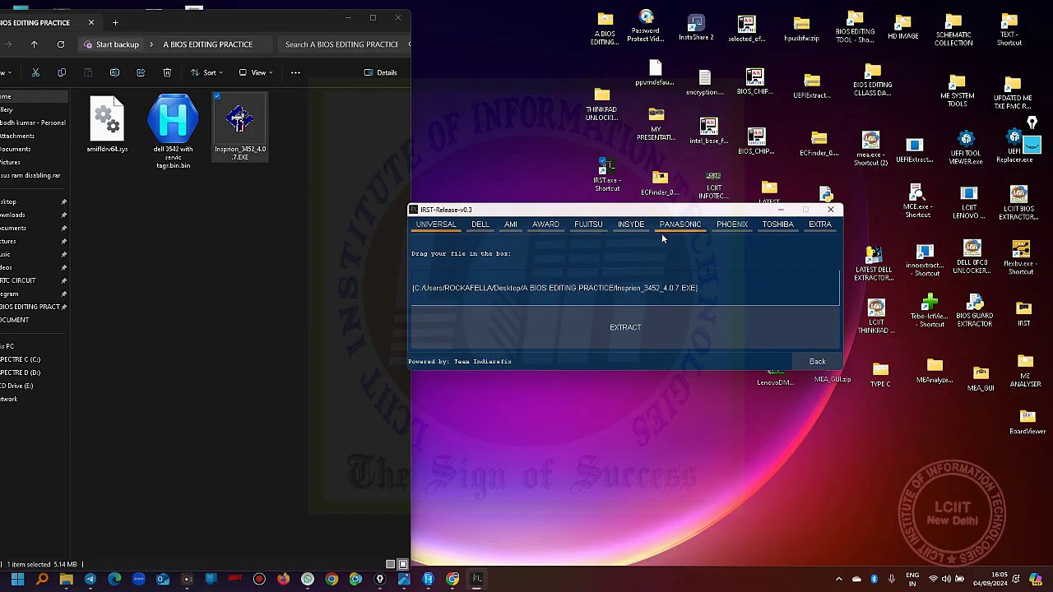
- Extract the Inspiron EXE and find the 8,192 KB BIOS_00.bin in its _extracted folder
left_click(624, 329)
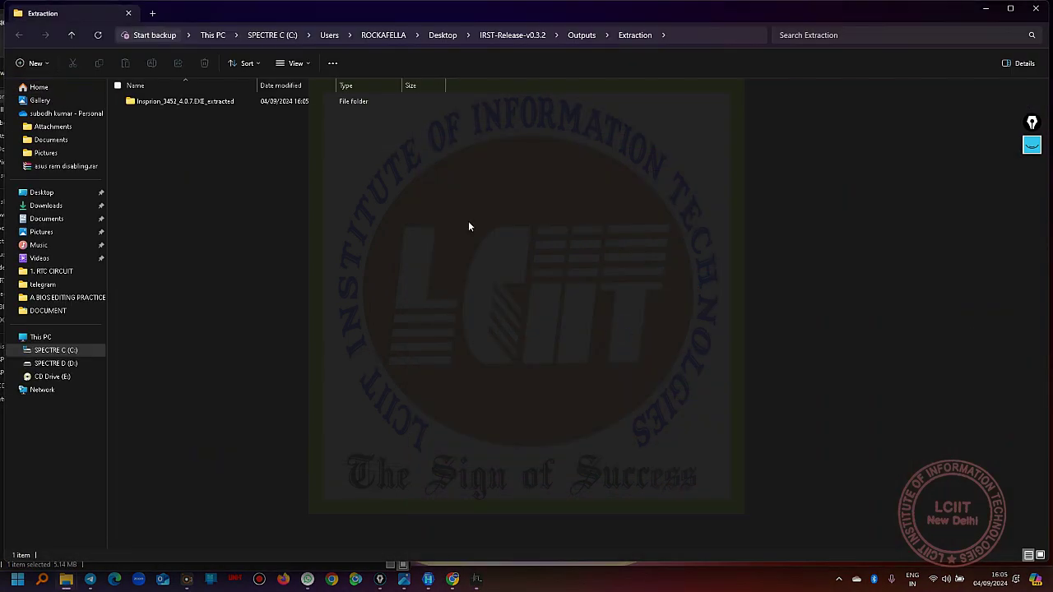
double_click(185, 101)
left_click(160, 135)
left_click(1010, 9)
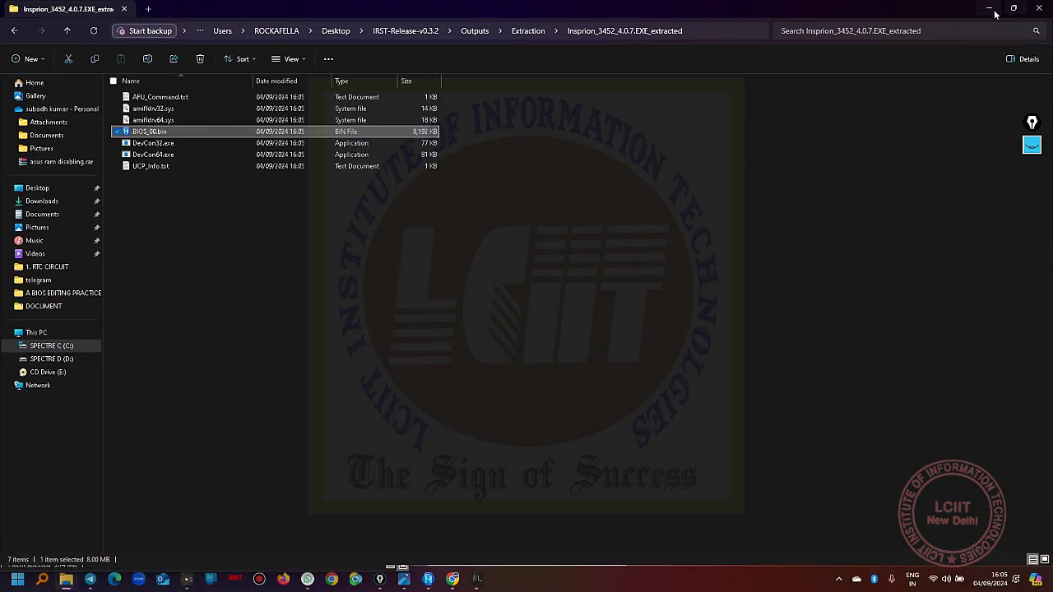
left_click(996, 6)
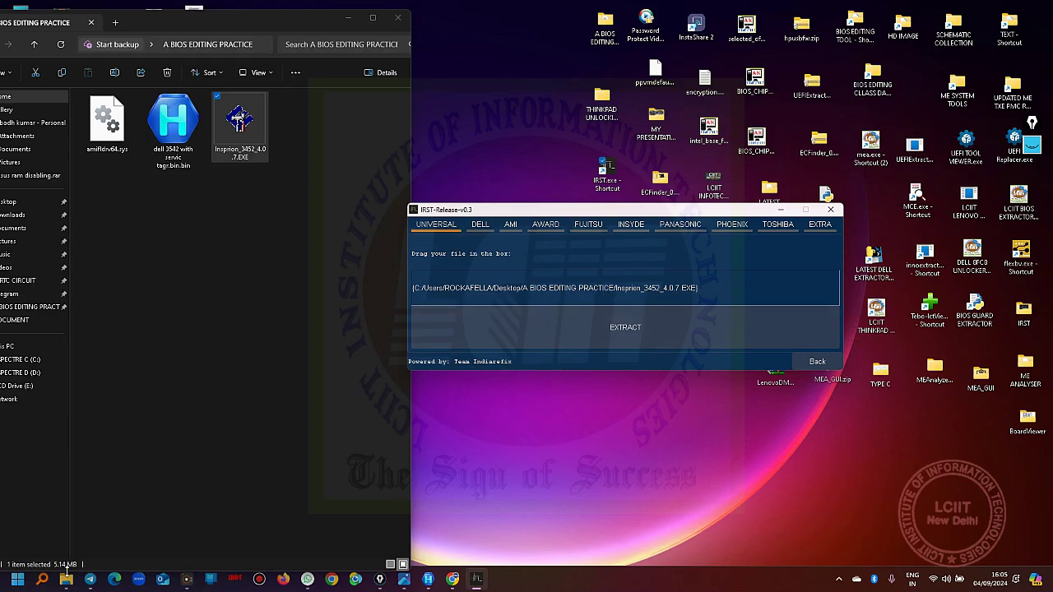
- Revisit BIOS_00.bin in the extracted folder, then go back up to the Extraction folder
mouse_move(64, 580)
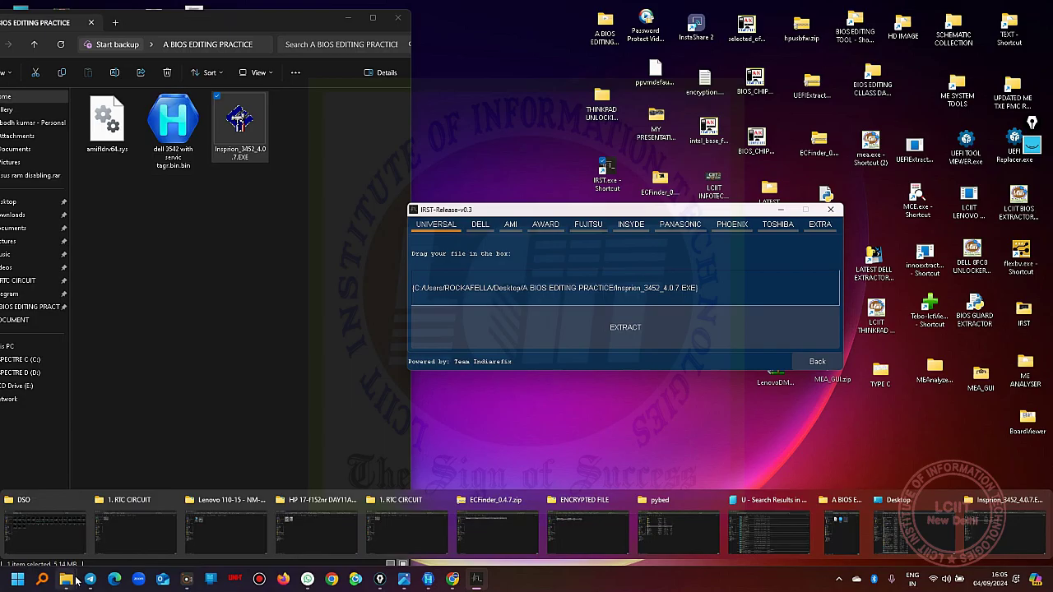
left_click(1005, 530)
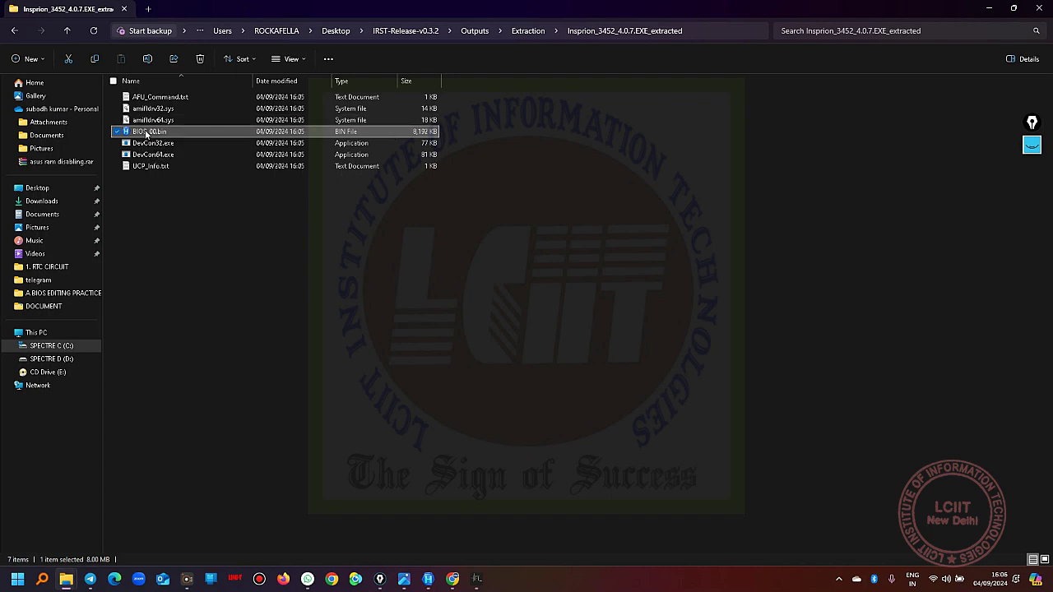
right_click(149, 135)
key("Escape")
left_click(14, 31)
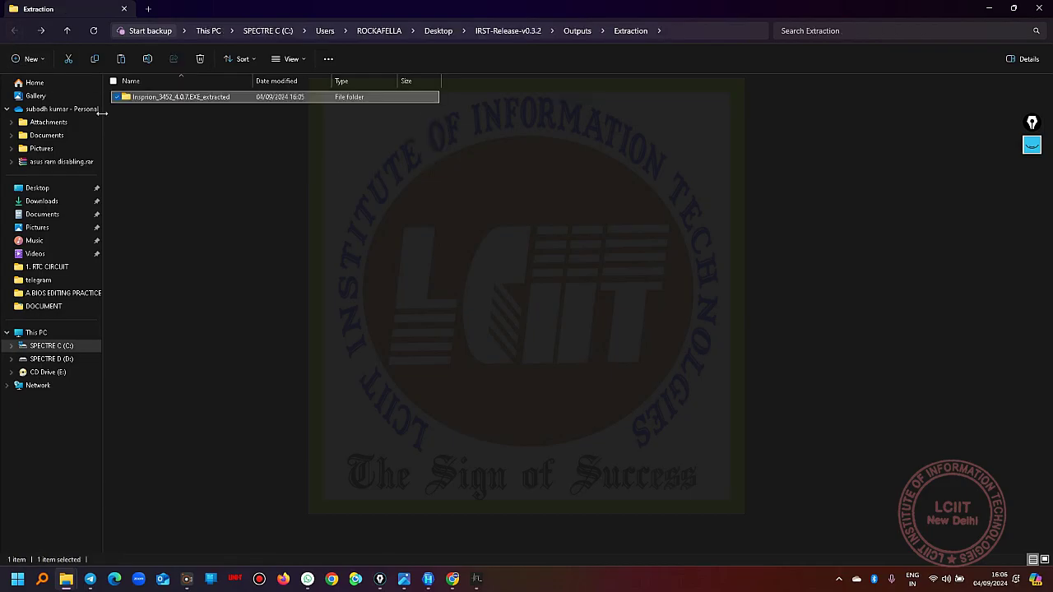
left_click(1006, 11)
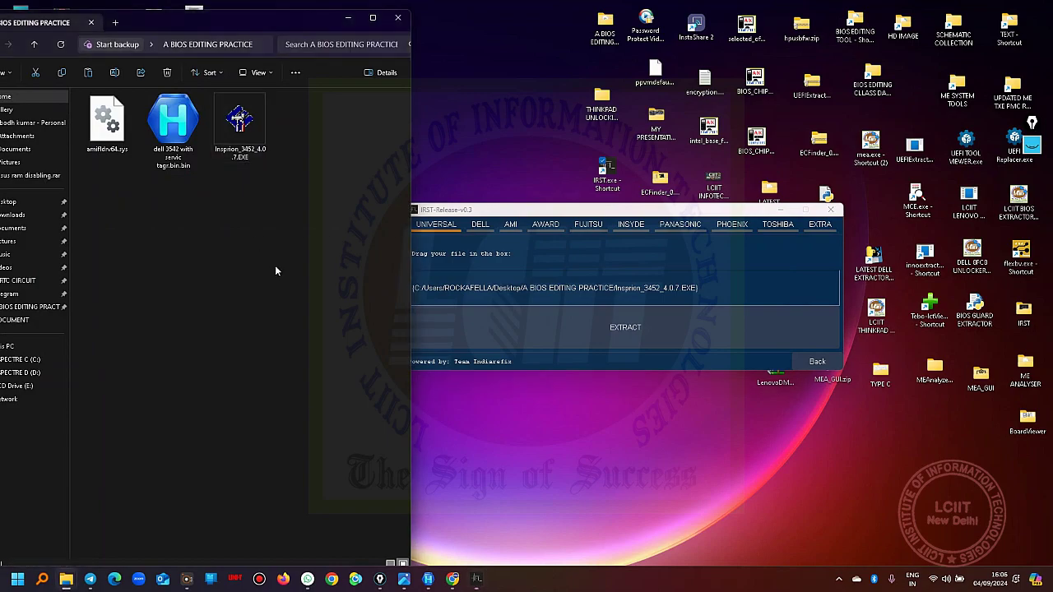
- Move the extractor aside to reveal the 8.00 MB BIOS_00.bin in the A BIOS EDITING PRACTICE folder
right_click(270, 253)
key("Escape")
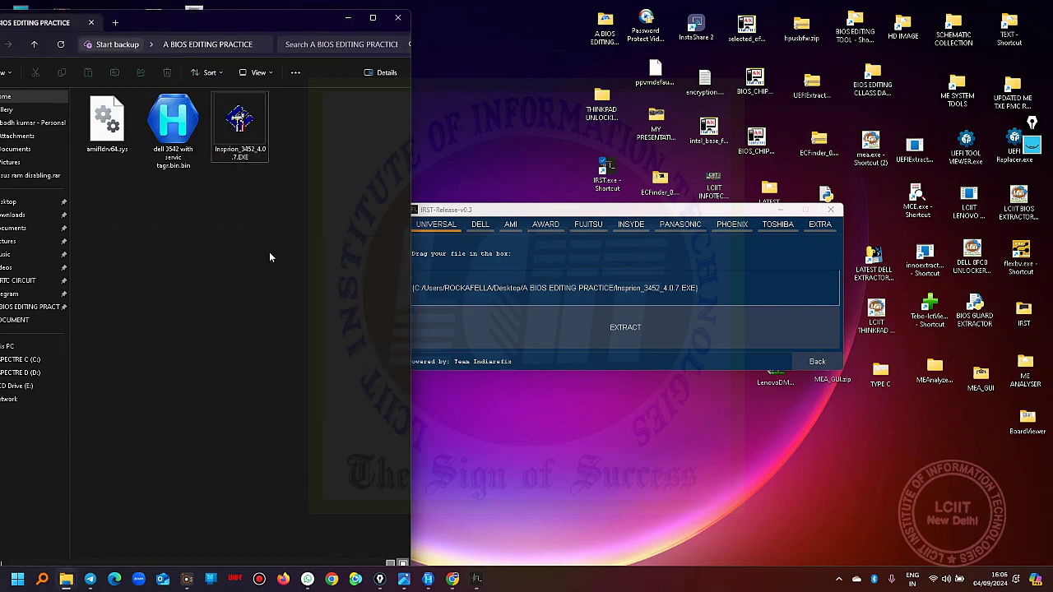
left_click_drag(580, 213, 654, 205)
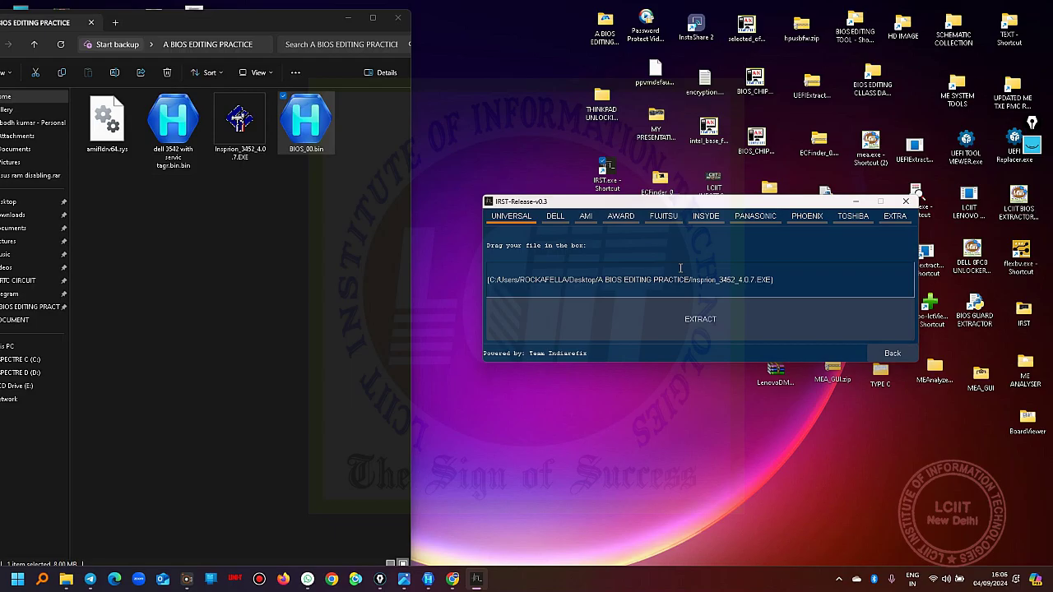
left_click_drag(673, 204, 636, 111)
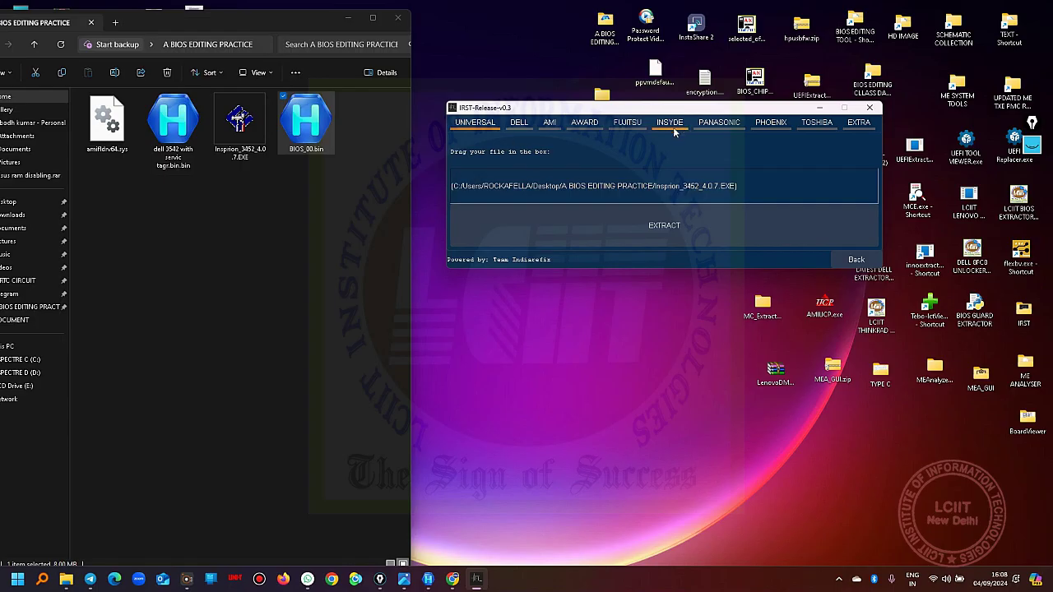
left_click(519, 126)
left_click(551, 126)
left_click(585, 126)
left_click(627, 126)
left_click(483, 127)
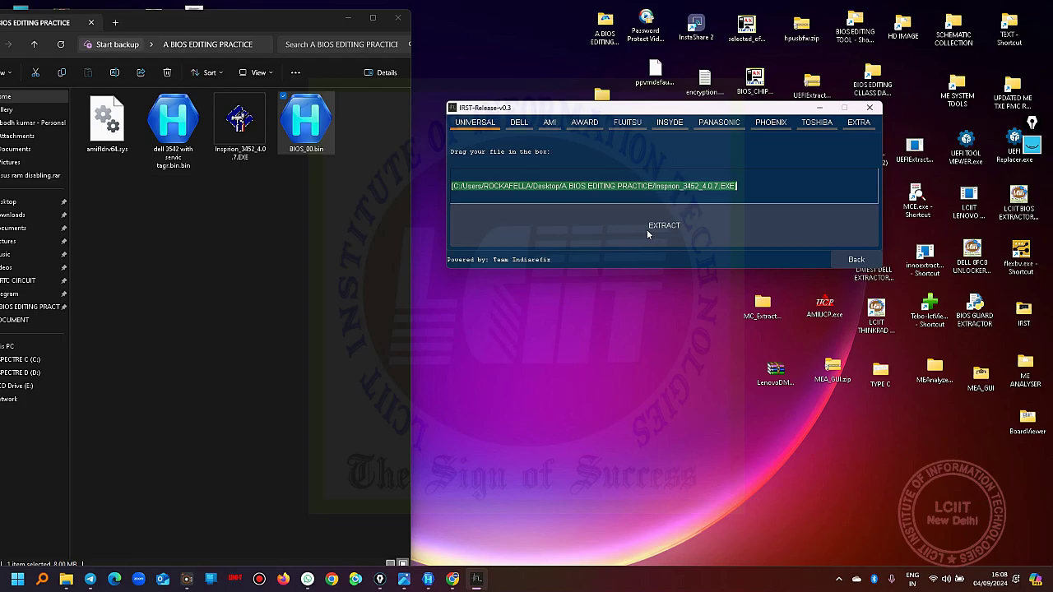
- Switch the folder's file list to Details view to show dates and sizes
right_click(310, 139)
left_click(241, 215)
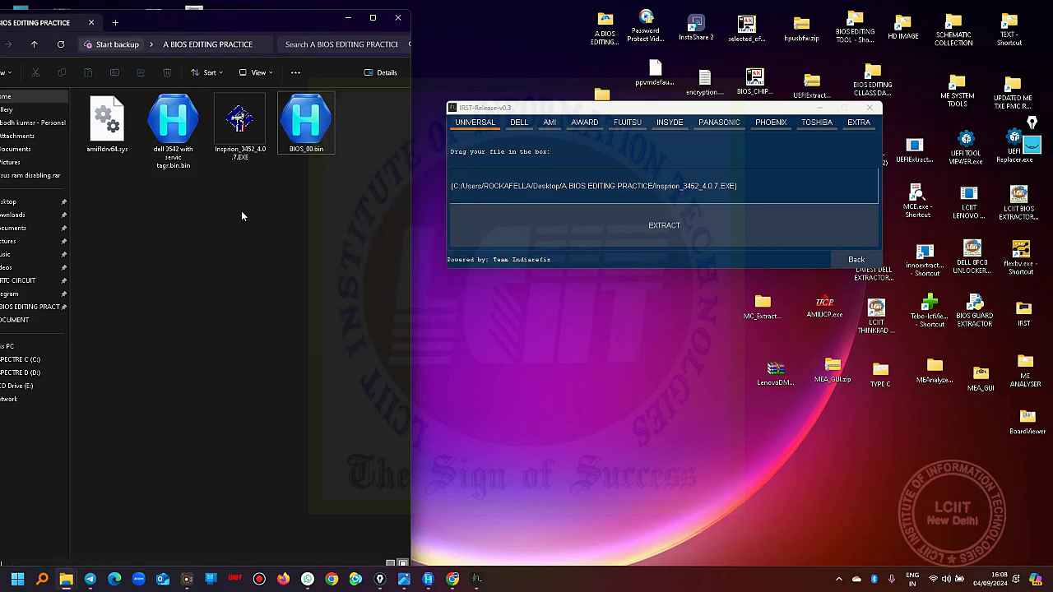
right_click(241, 215)
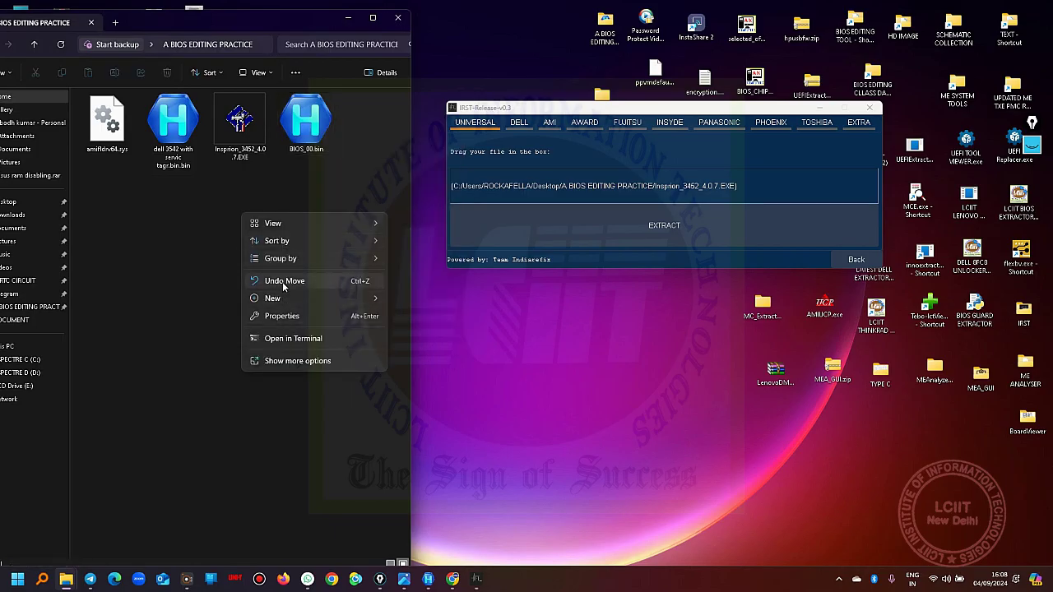
right_click(175, 238)
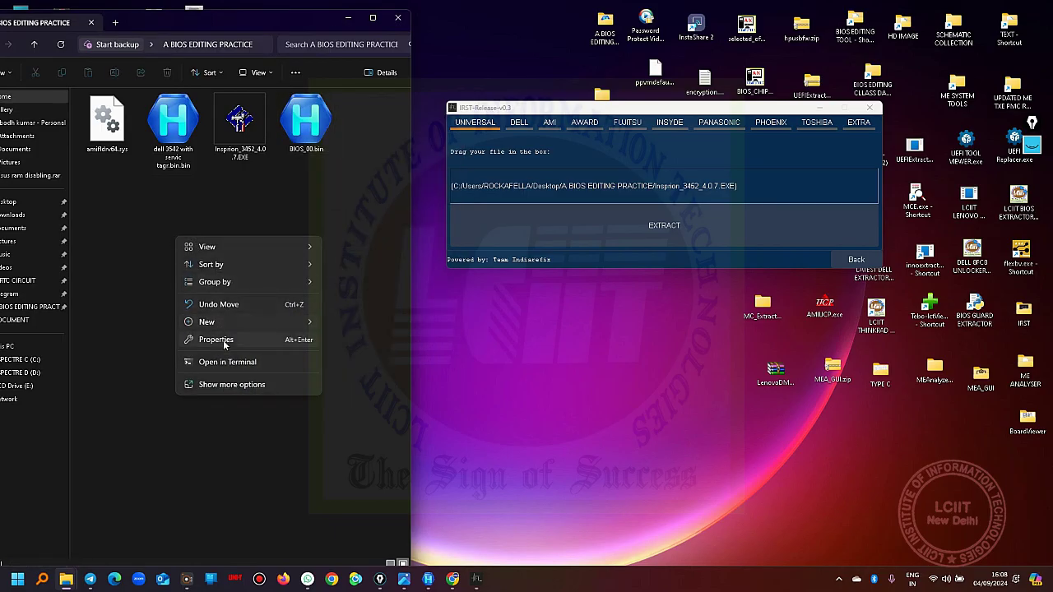
mouse_move(204, 247)
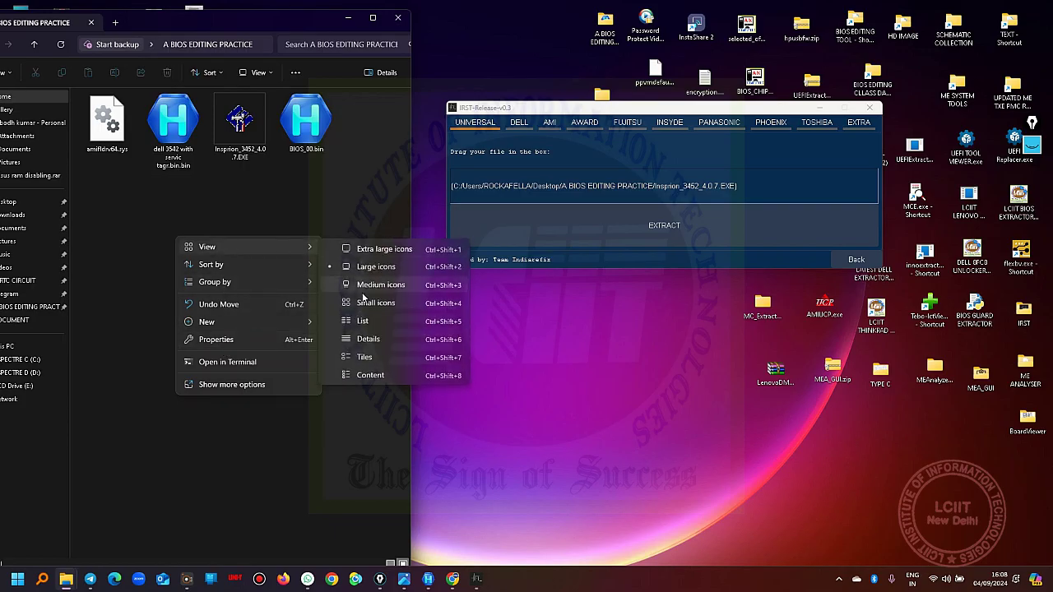
left_click(369, 339)
- Load the 'dell 3542 with servic tagr.bin.bin' dump into ME Analyzer v1.283.3
left_click(127, 124)
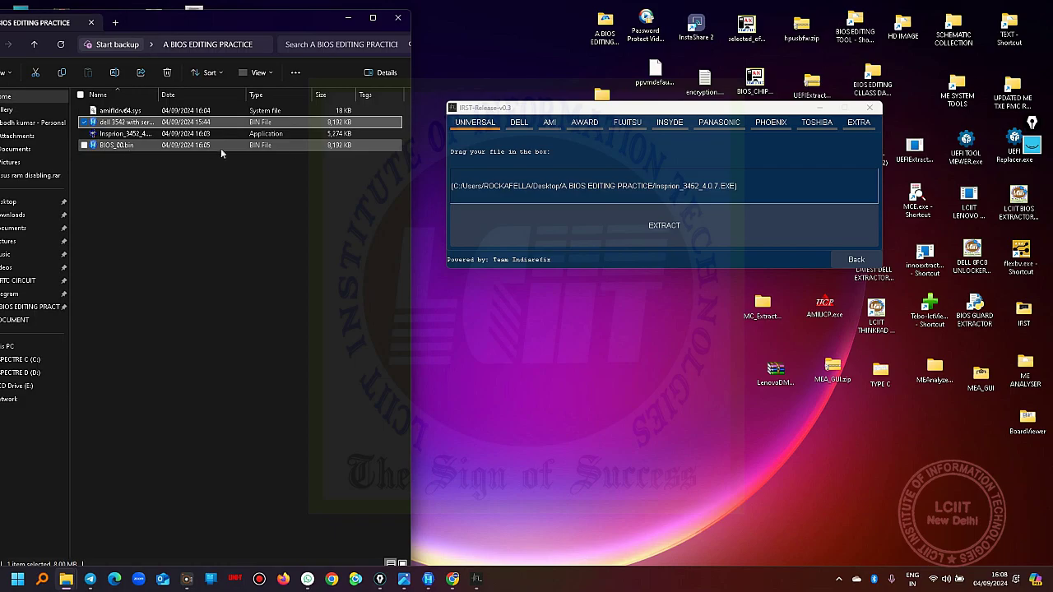
left_click_drag(587, 114, 306, 372)
left_click_drag(118, 125, 870, 153)
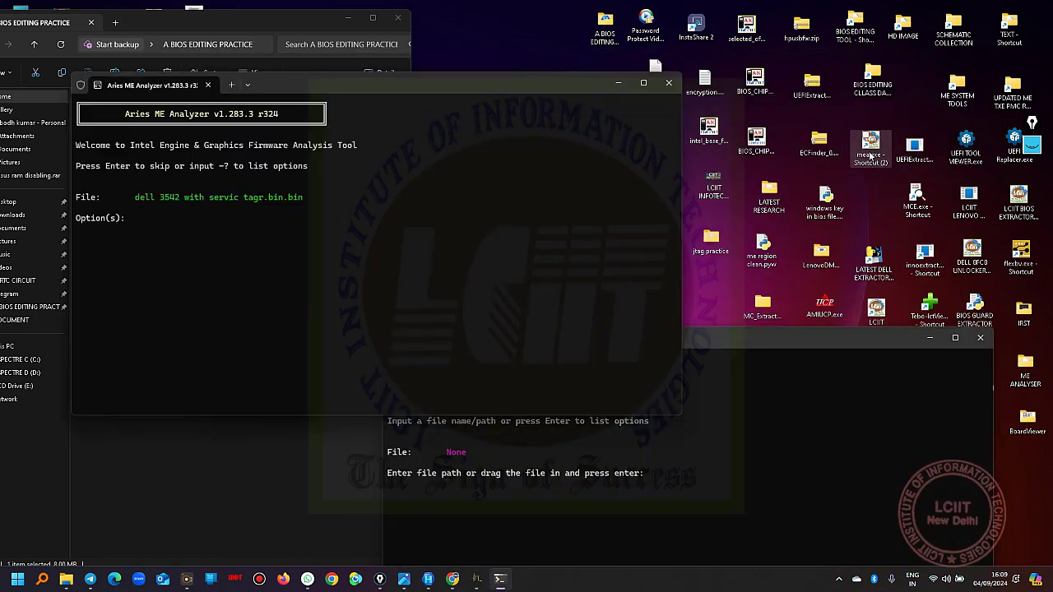
- Run ME Analyzer on the dell 3542 dump and move its report aside
key("Return")
scroll(303, 165, "up", 3)
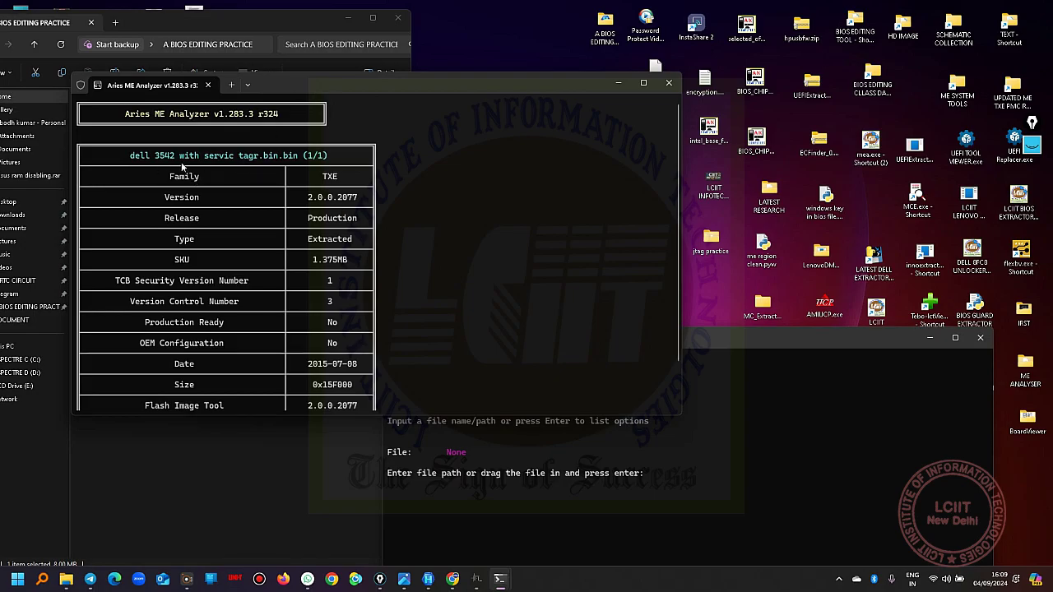
left_click_drag(341, 87, 326, 247)
- Analyse BIOS_00.bin in a second ME Analyzer and tile both reports side by side
left_click_drag(118, 147, 872, 146)
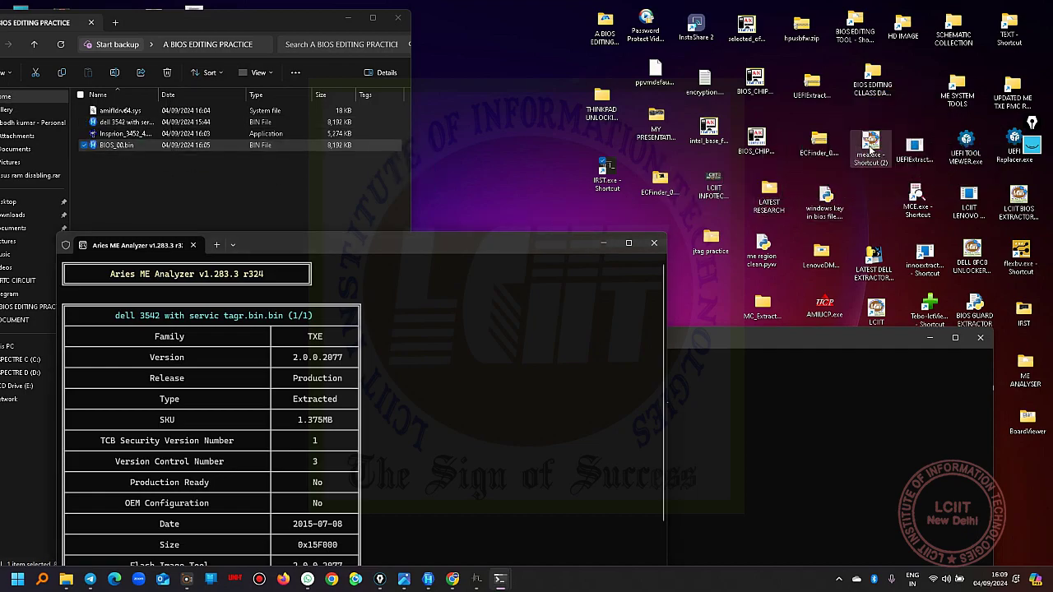
key("Return")
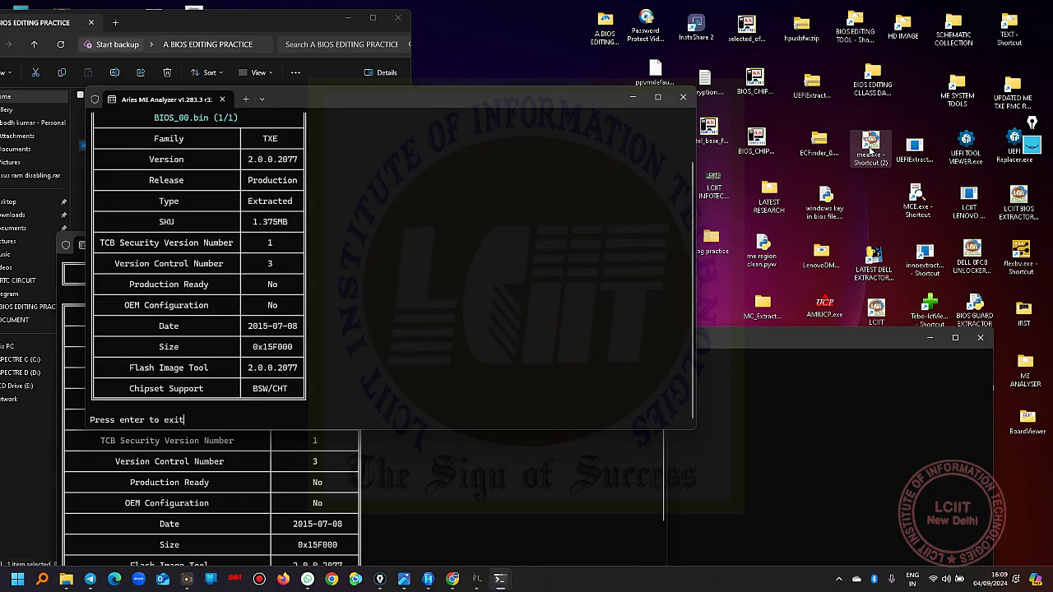
left_click_drag(358, 104, 700, 83)
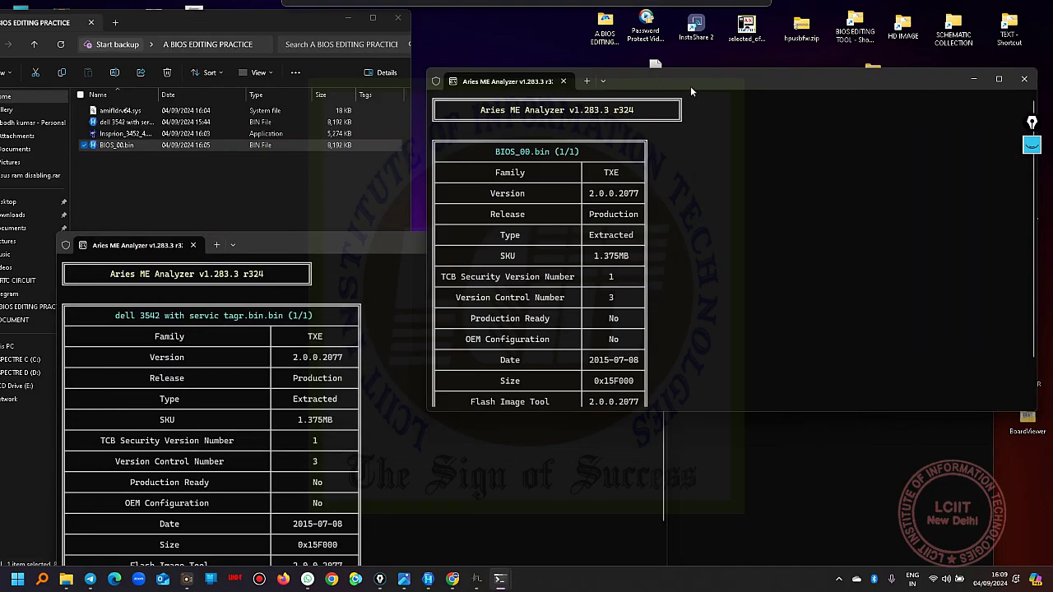
left_click_drag(319, 244, 279, 93)
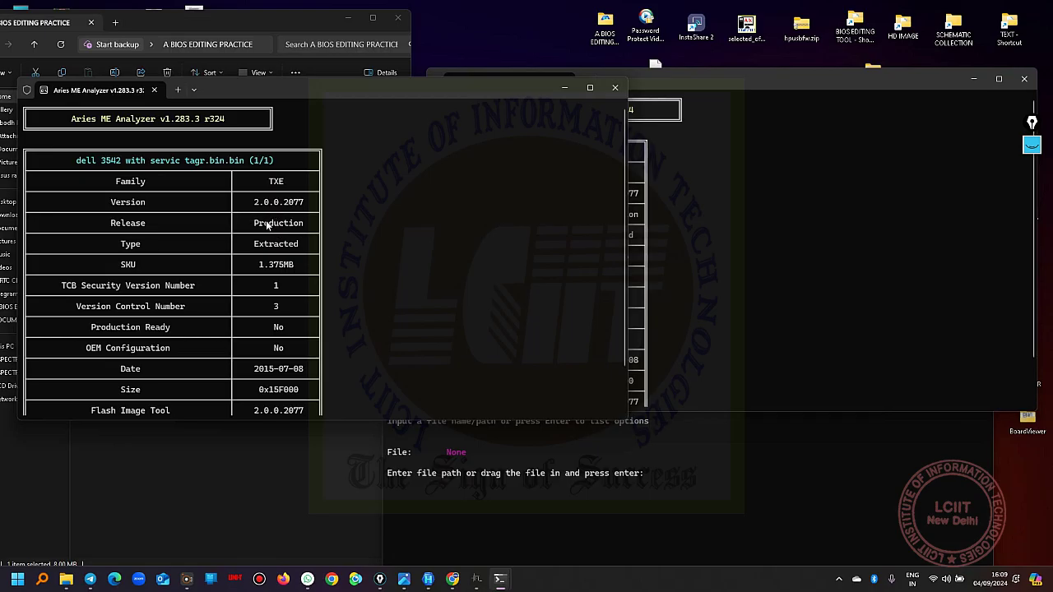
- Check that BIOS_00.bin shows TXE 2.0.0.2077 like the dell dump, then close its report
left_click(675, 220)
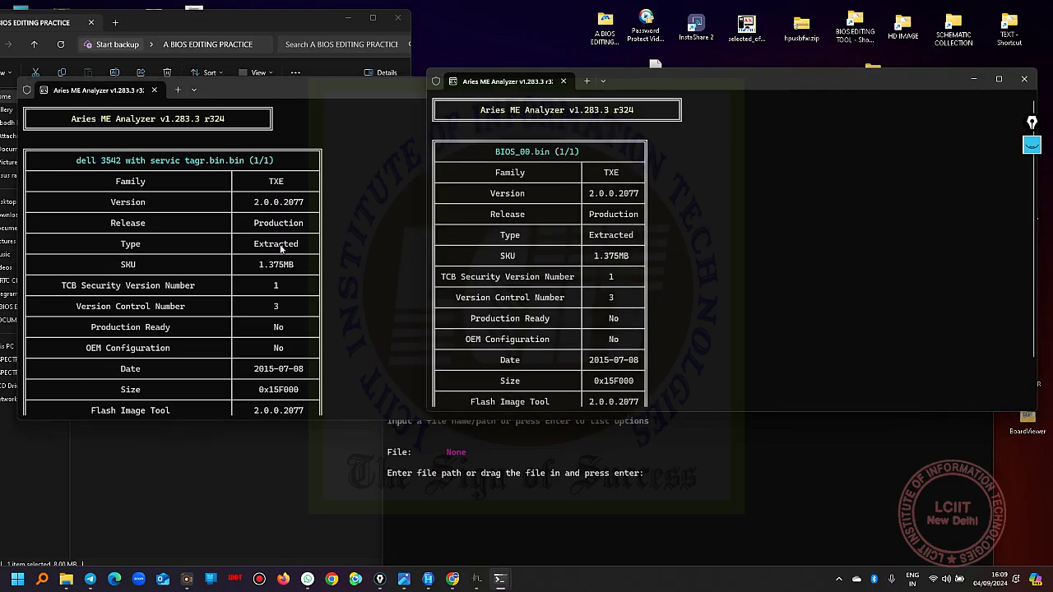
scroll(280, 321, "down", 1)
scroll(553, 321, "down", 1)
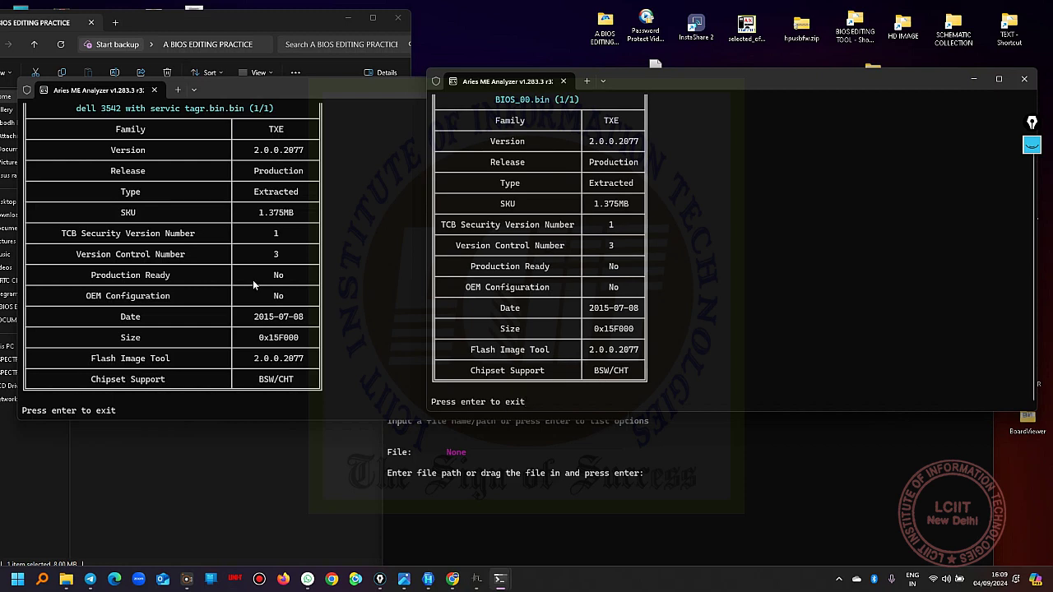
scroll(253, 280, "up", 1)
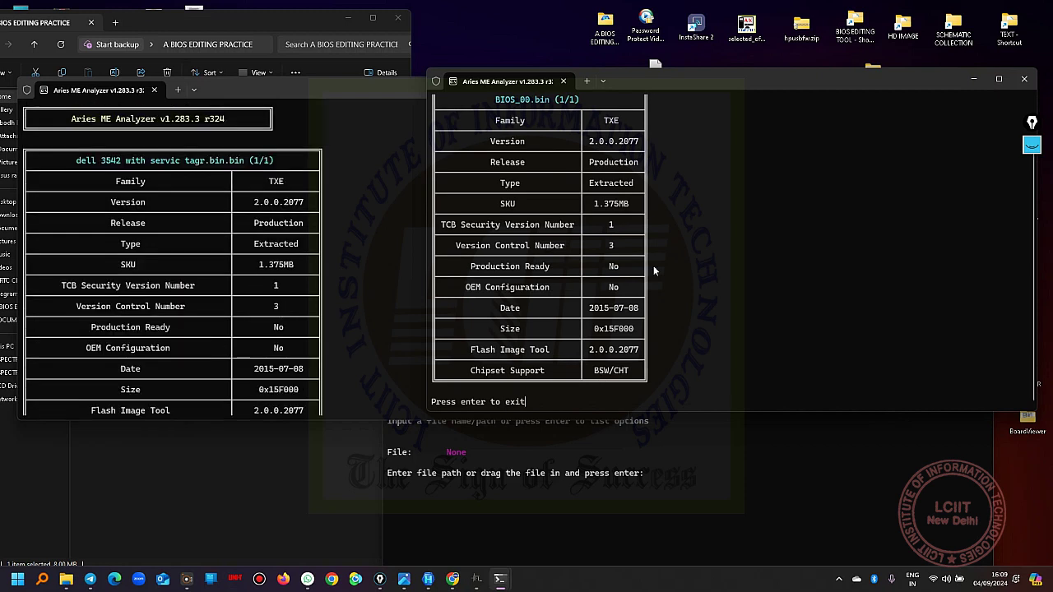
scroll(505, 280, "up", 1)
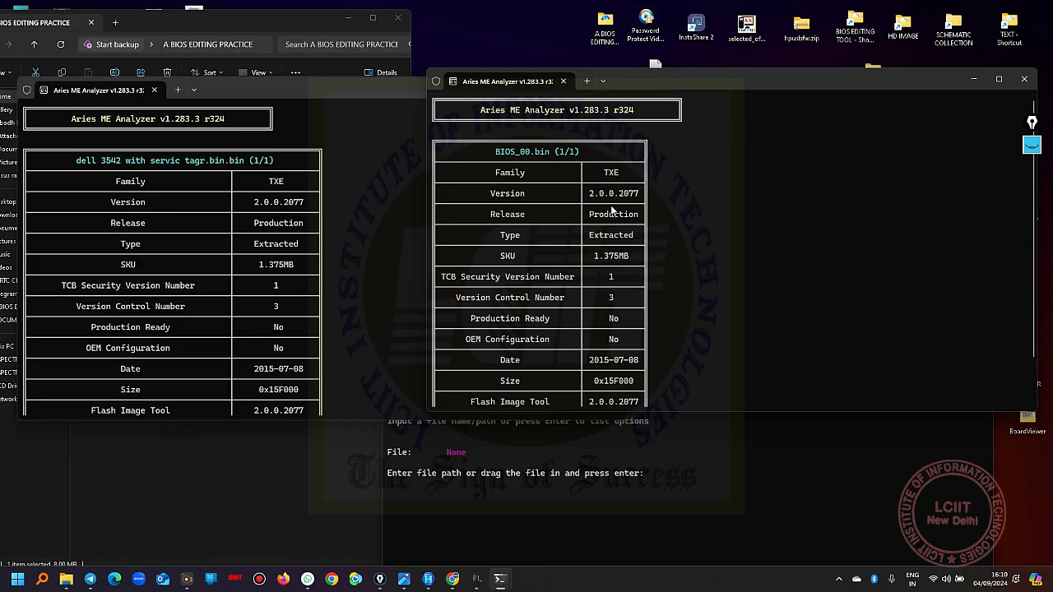
left_click(1024, 80)
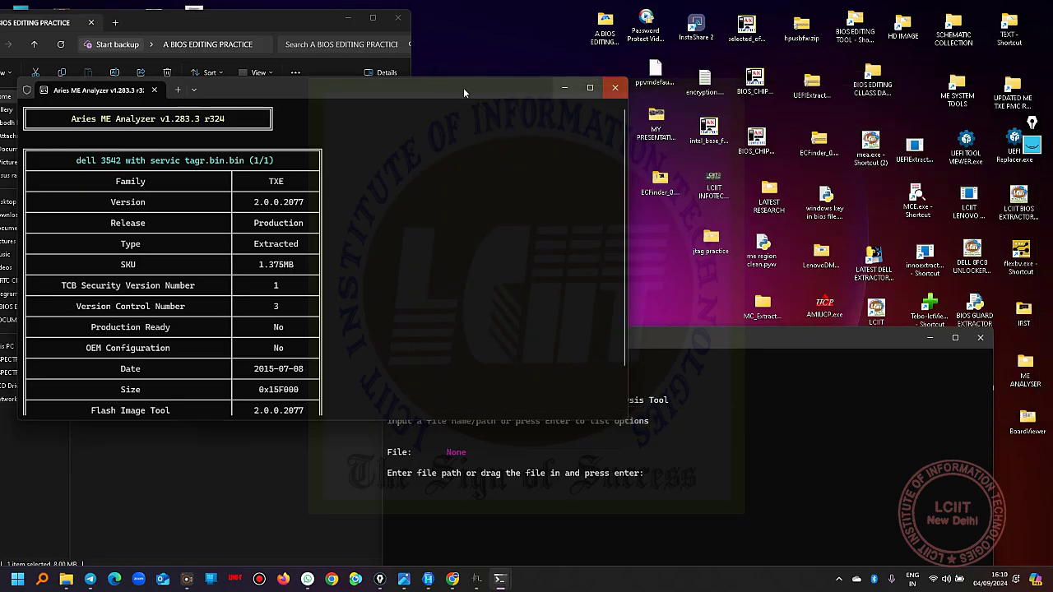
- Close the dell 3542 report and the ME Analyzer v1.304.4 console, revealing IndiaRefix Smart Tool
left_click(615, 88)
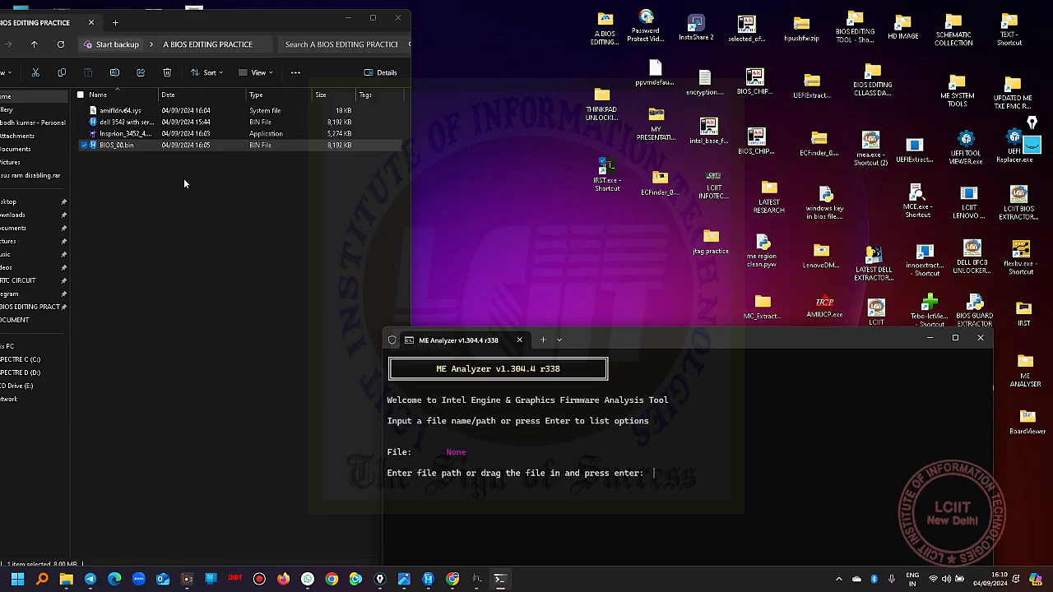
left_click(127, 123)
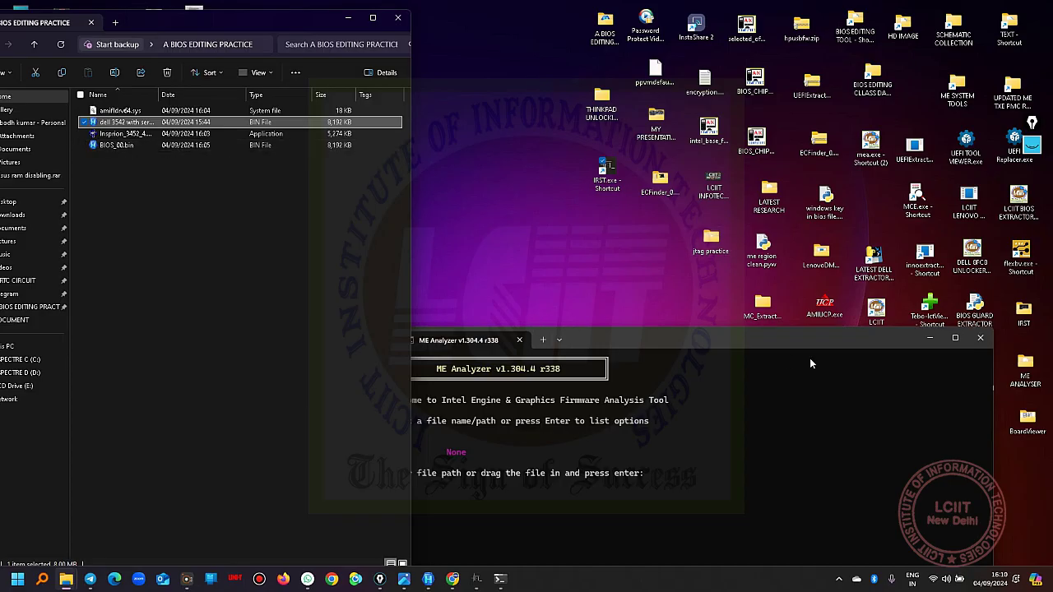
left_click(980, 337)
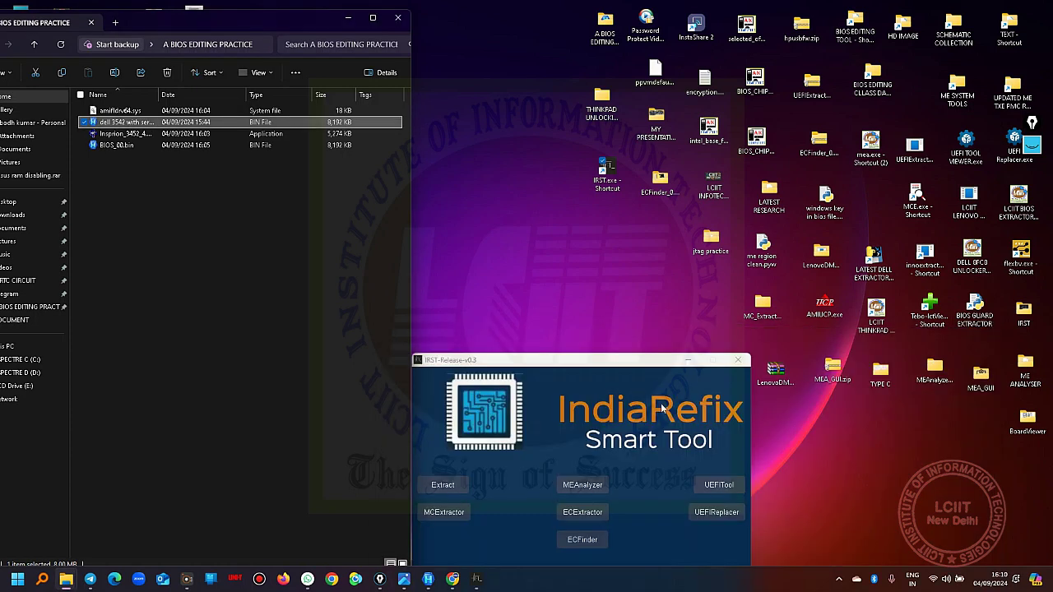